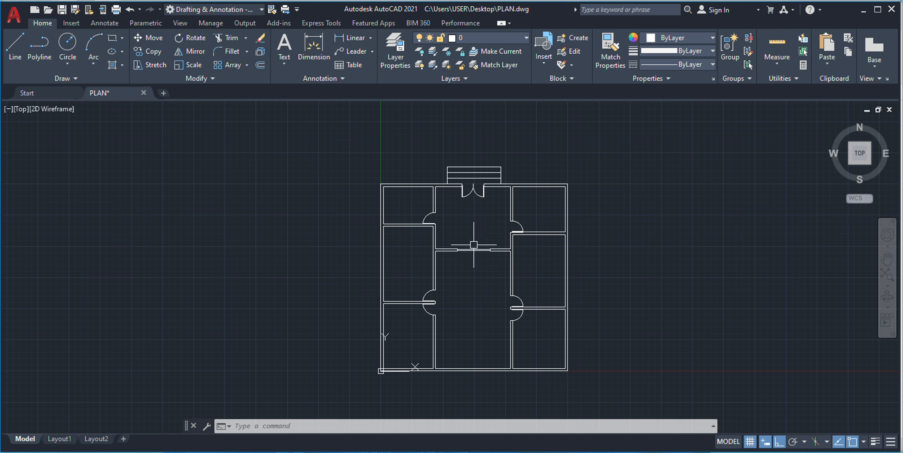
- Examine the room layout, walls and doors of the floor plan drawing PLAN.dwg
scroll(491, 290, up, 3)
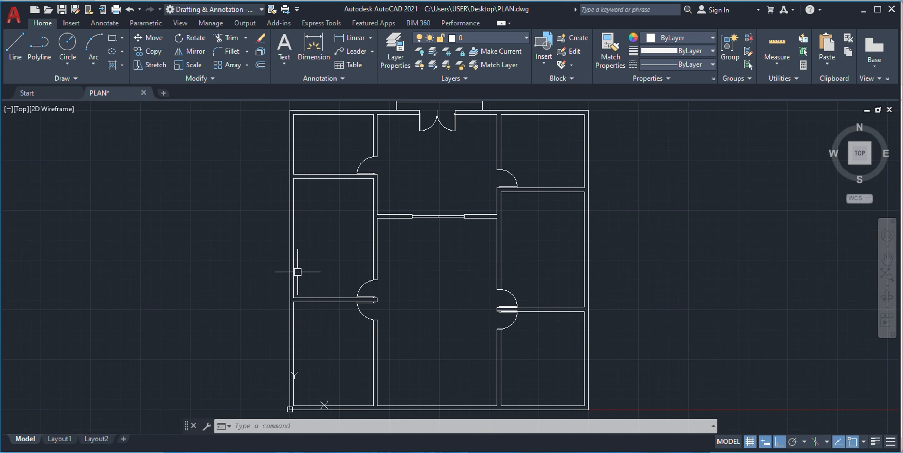
middle_drag(521, 197, 524, 221)
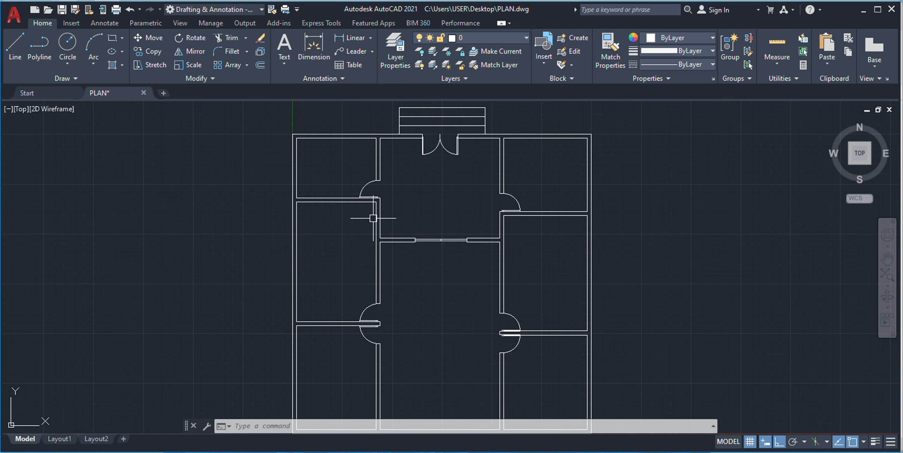
scroll(406, 198, down, 2)
scroll(477, 202, up, 2)
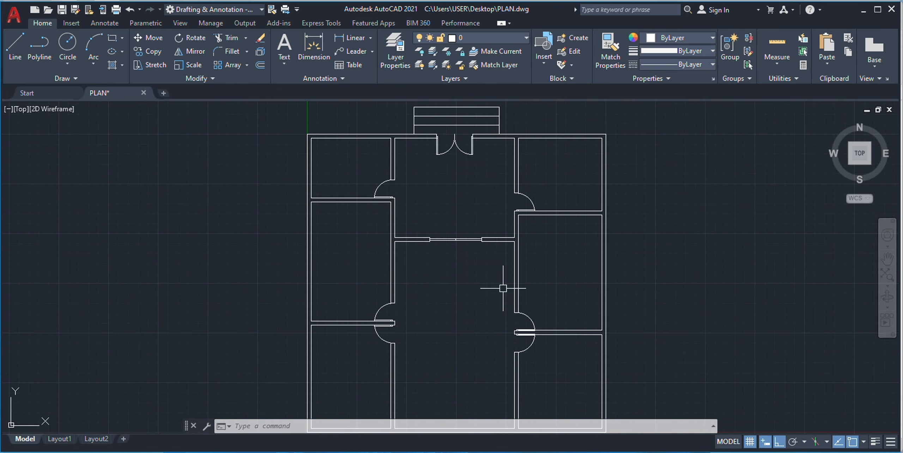
scroll(490, 247, down, 2)
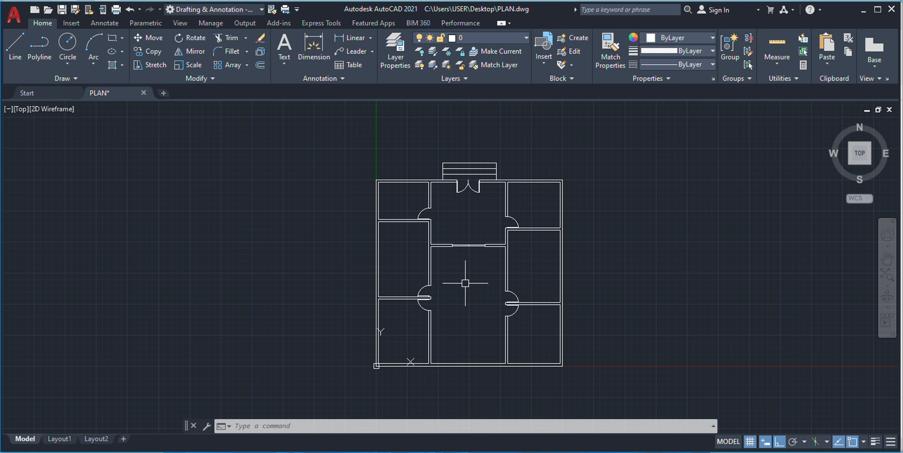
scroll(483, 277, up, 3)
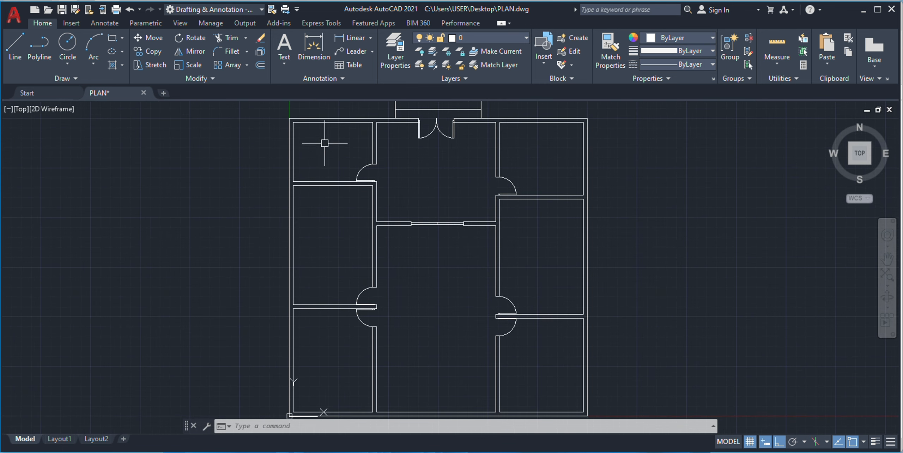
scroll(294, 124, up, 3)
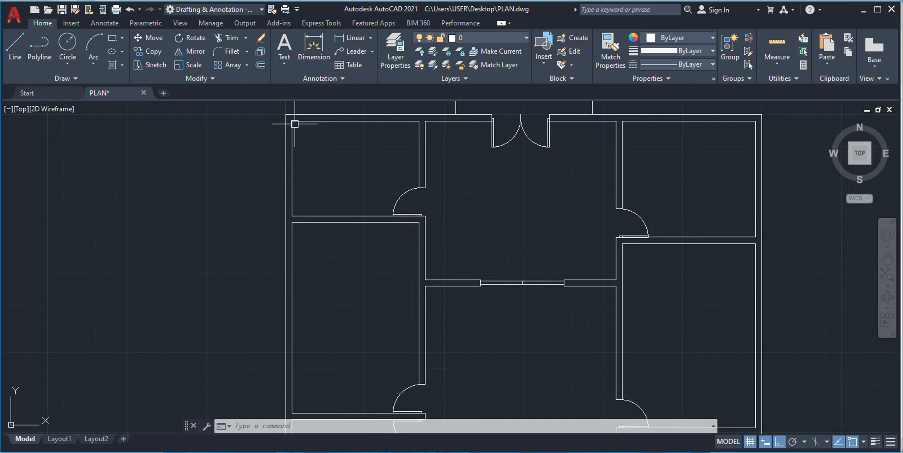
scroll(298, 242, down, 5)
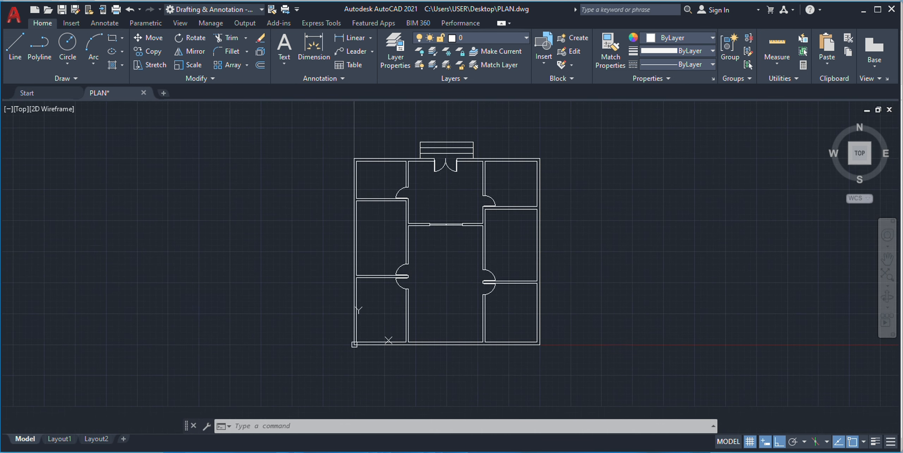
scroll(451, 254, up, 3)
scroll(447, 194, down, 3)
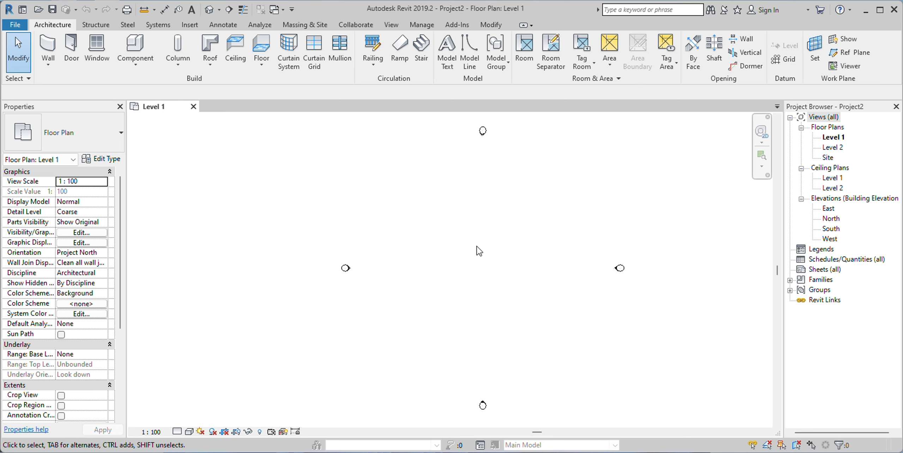
- Switch to the Revit project and import PLAN.dwg from the Desktop onto Level 1 with auto-detected import units
click(190, 26)
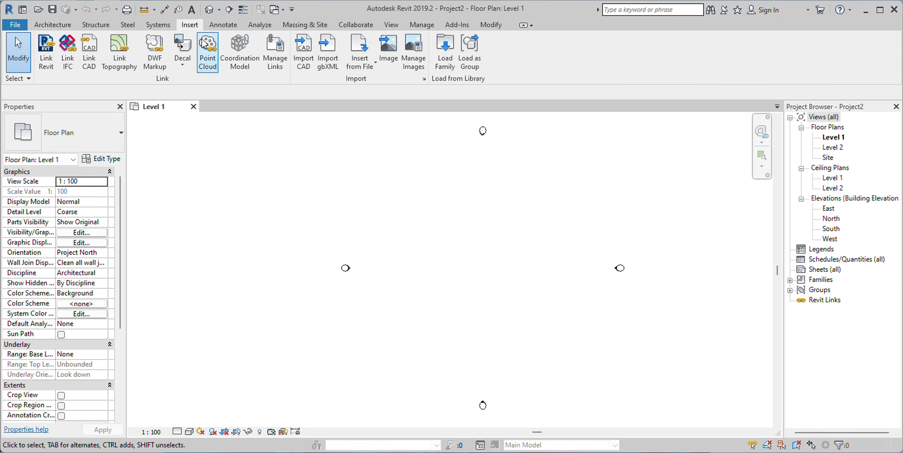
click(305, 50)
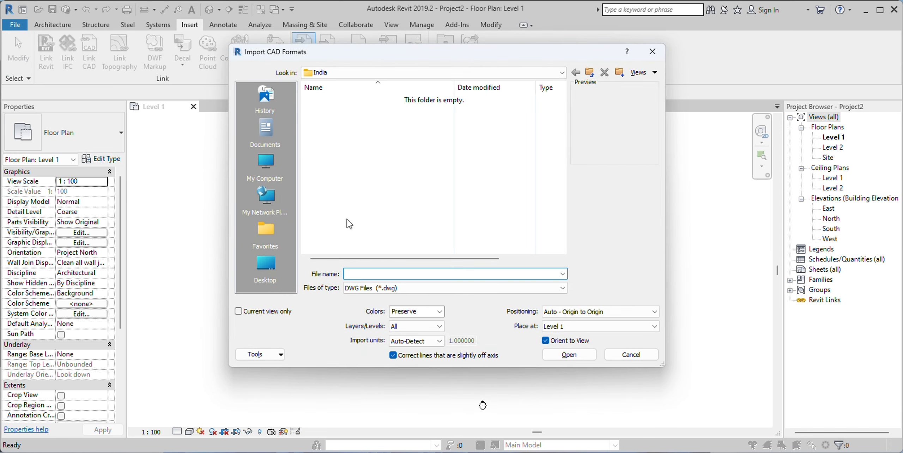
click(265, 270)
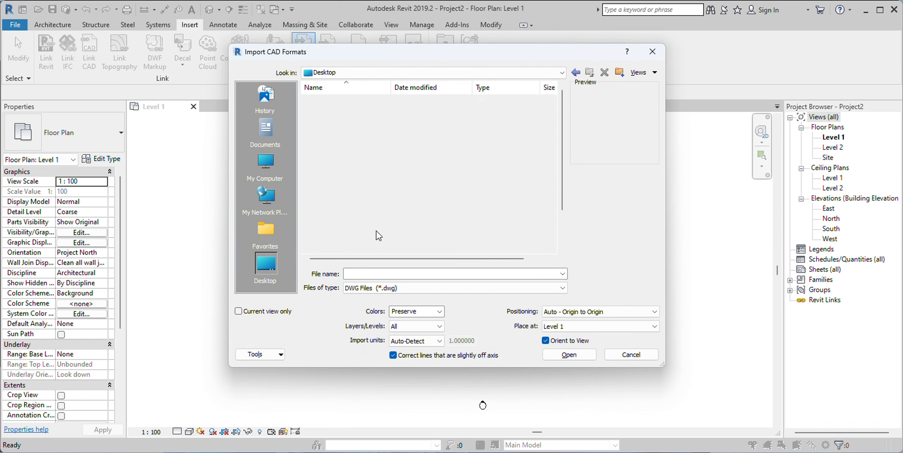
scroll(394, 204, down, 2)
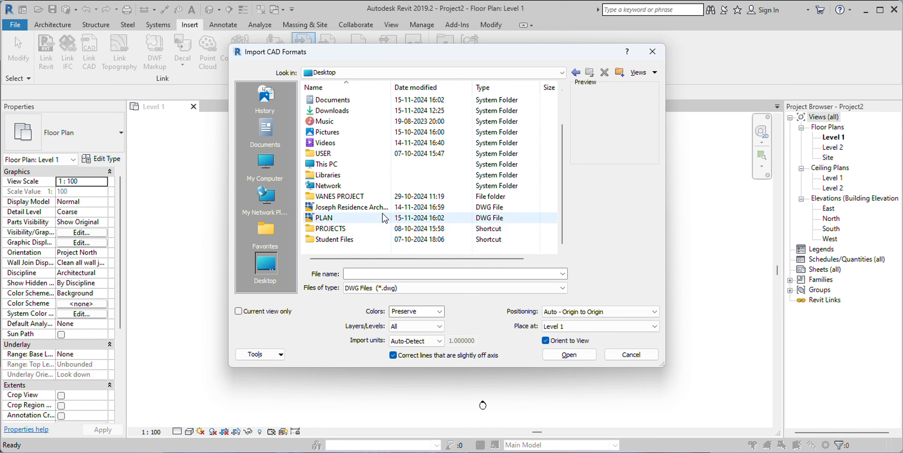
click(339, 218)
click(572, 355)
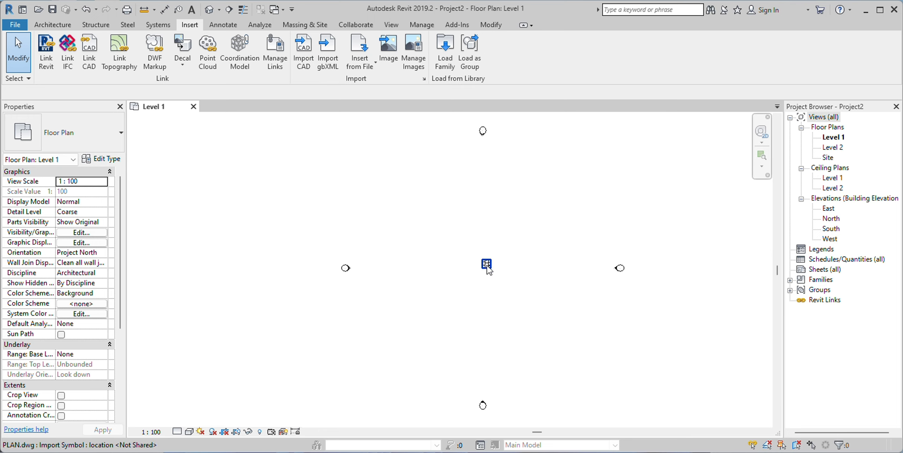
scroll(487, 269, up, 6)
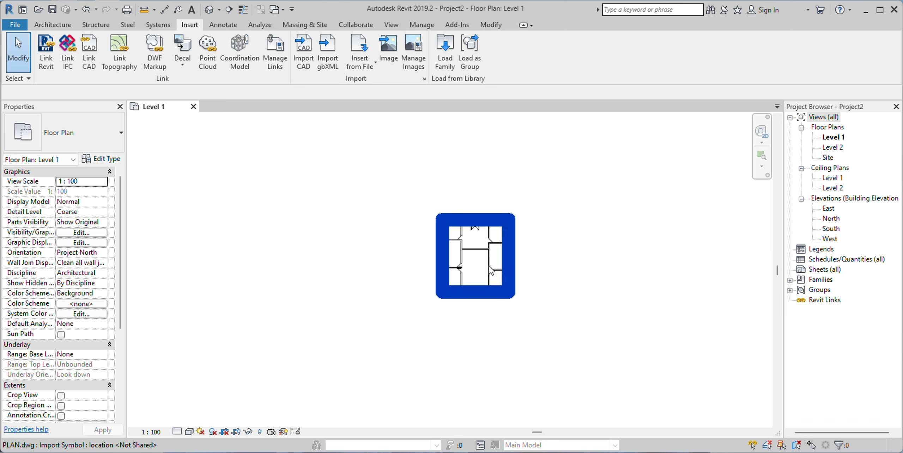
- Import PLAN.dwg from the Desktop again onto Level 1 with the import units set to centimeter
click(311, 54)
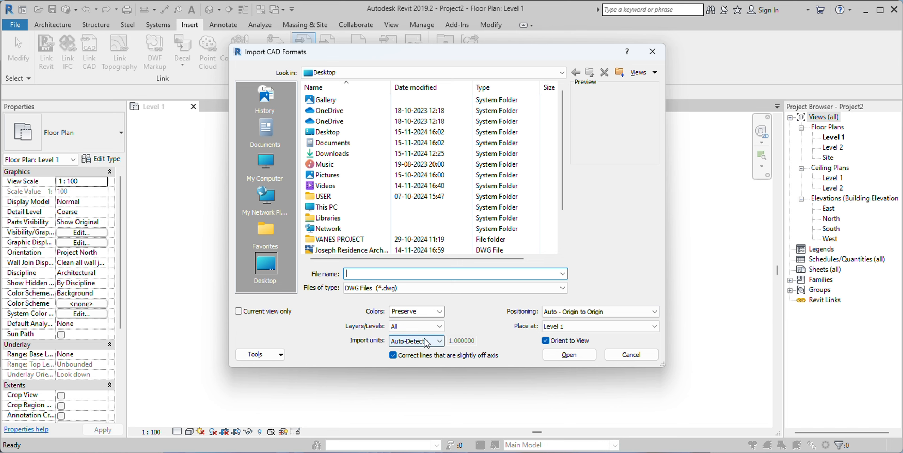
scroll(338, 212, down, 2)
click(339, 218)
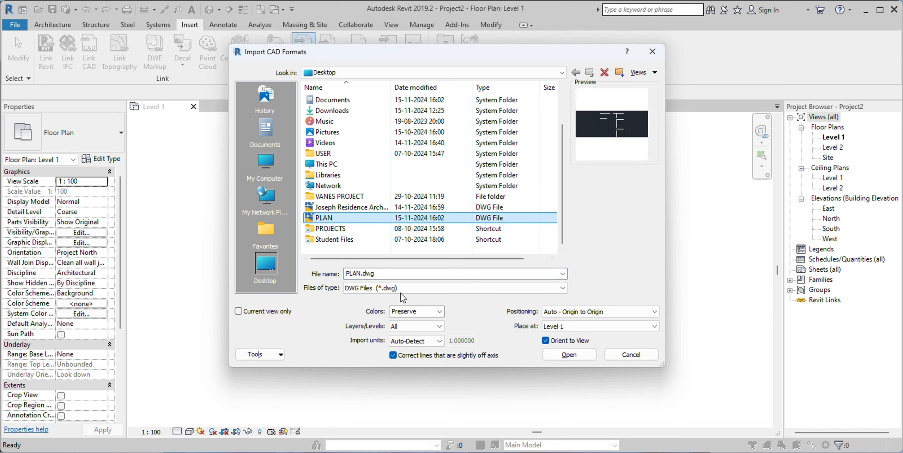
click(410, 341)
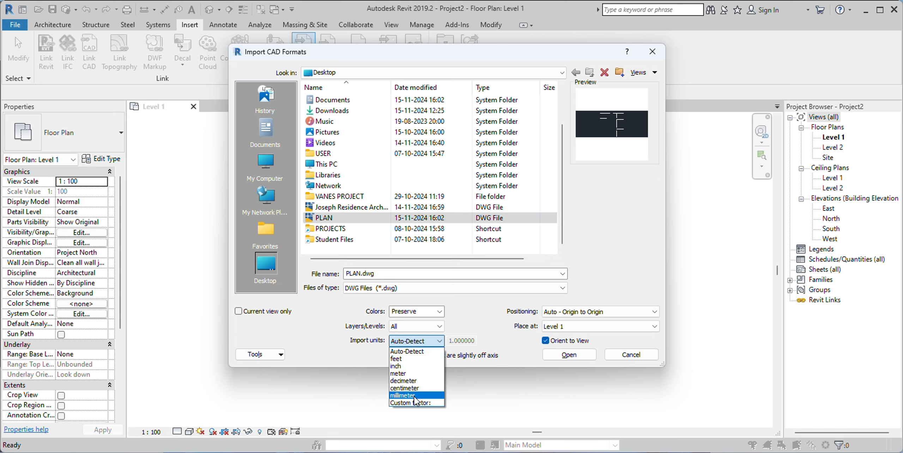
click(415, 398)
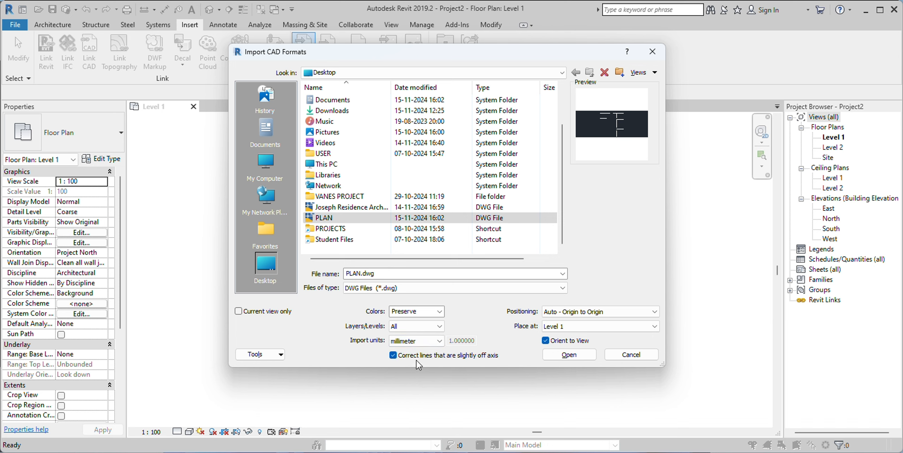
click(424, 342)
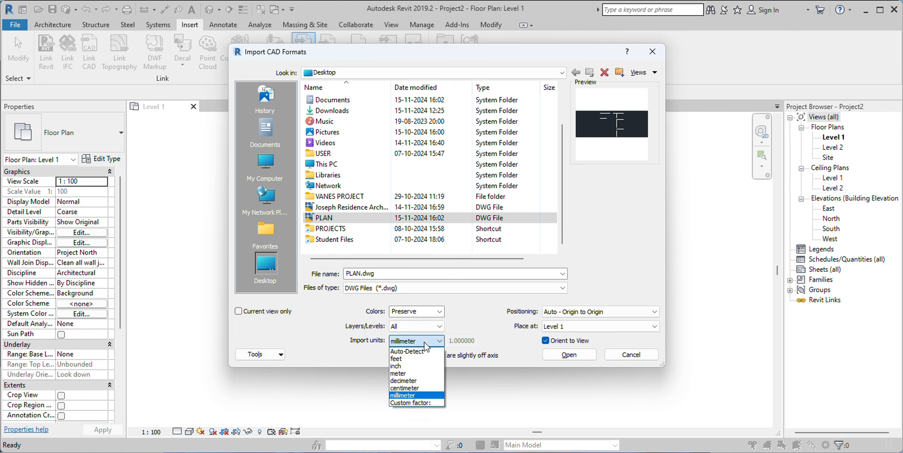
click(416, 389)
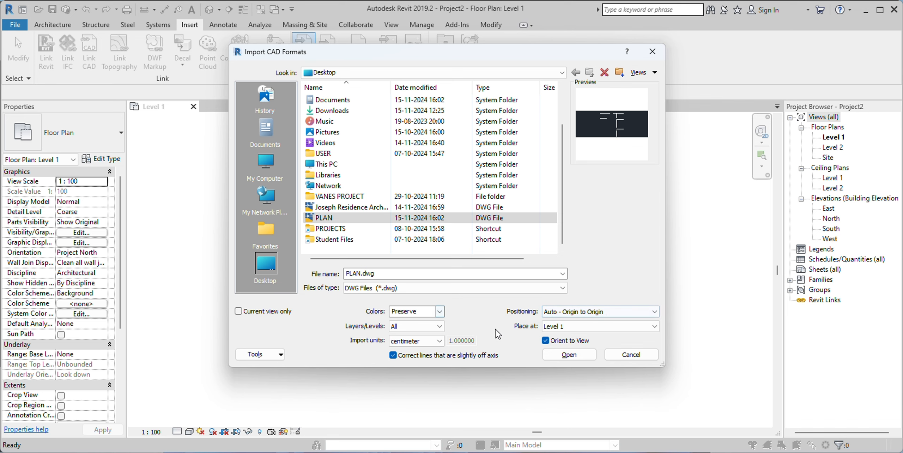
click(569, 354)
- Compare the two imported plans and delete the undersized one at the larger plan's lower-left corner
scroll(488, 339, down, 5)
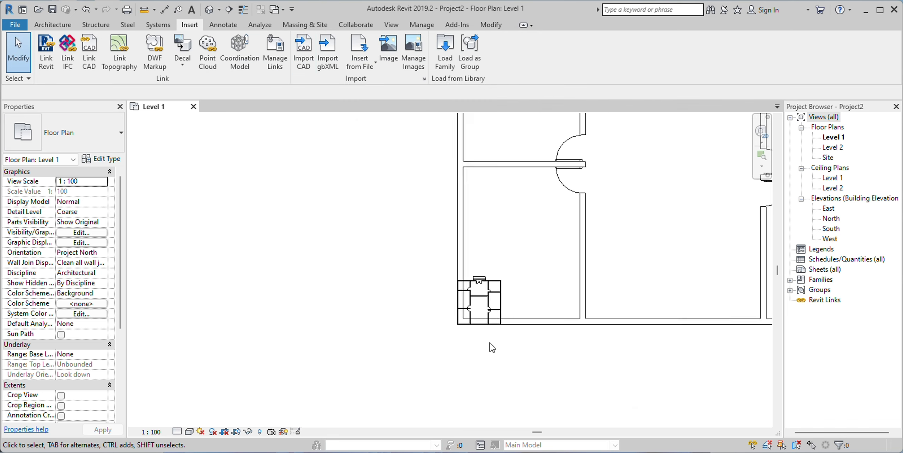
middle_drag(507, 338, 437, 352)
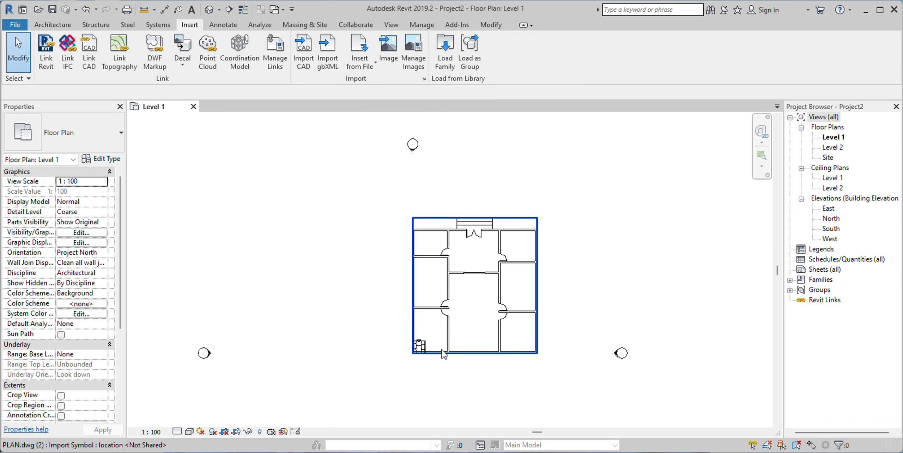
click(420, 347)
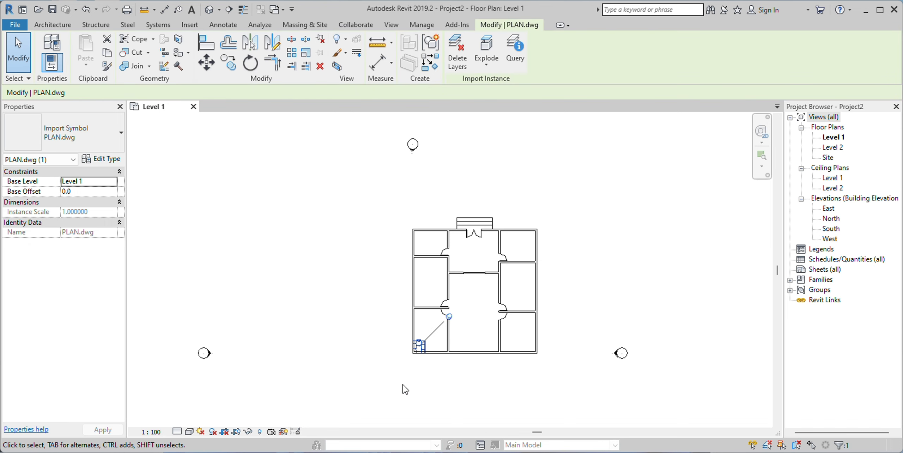
click(507, 318)
scroll(518, 310, down, 1)
middle_drag(522, 322, 525, 271)
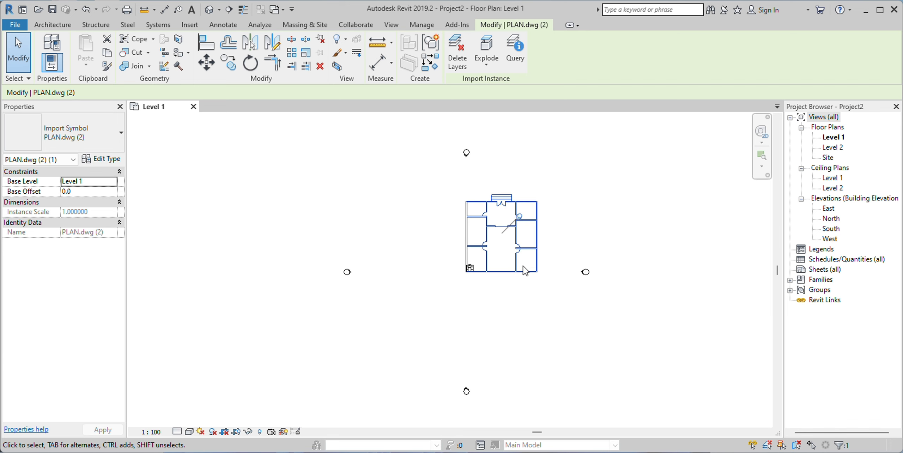
click(492, 301)
scroll(486, 260, up, 3)
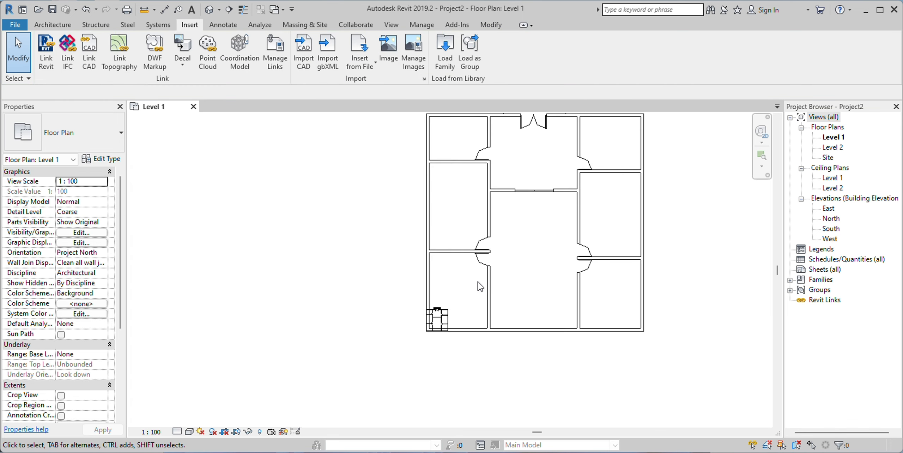
click(442, 318)
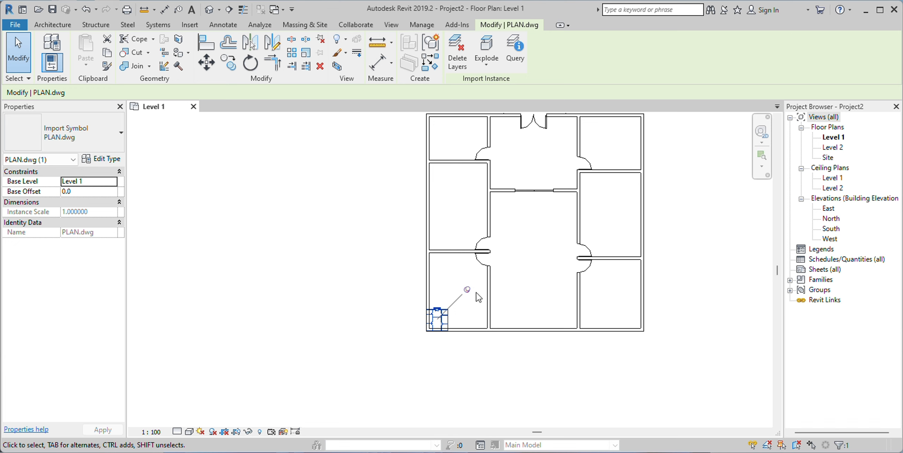
key(Delete)
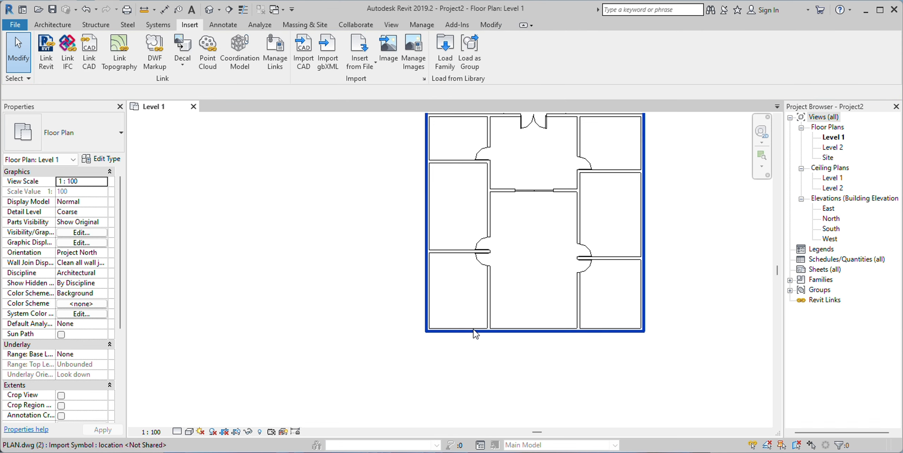
- Move the remaining imported plan up and to the west, between the west and north elevation markers
scroll(459, 299, down, 3)
middle_drag(504, 303, 472, 300)
click(434, 298)
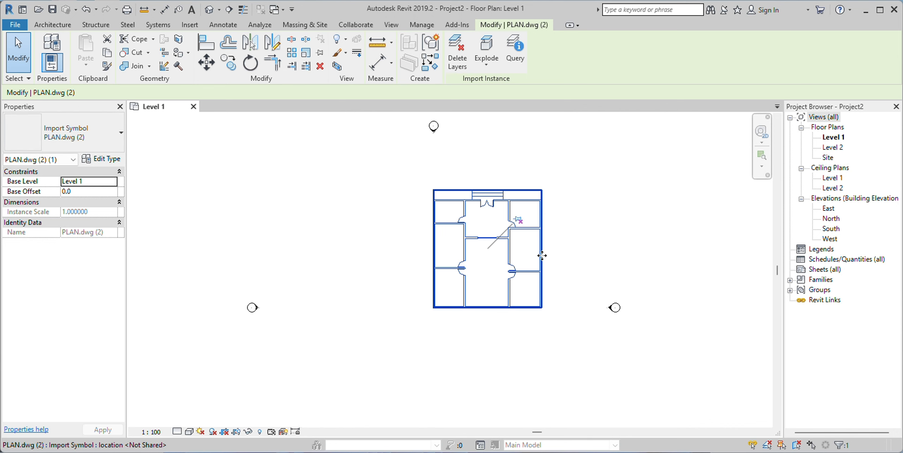
drag(542, 259, 400, 231)
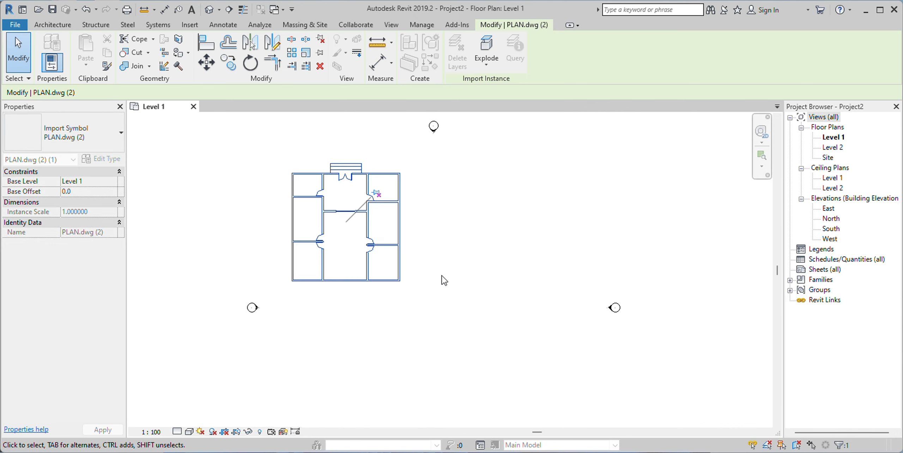
click(442, 280)
scroll(293, 213, up, 3)
middle_drag(317, 263, 322, 248)
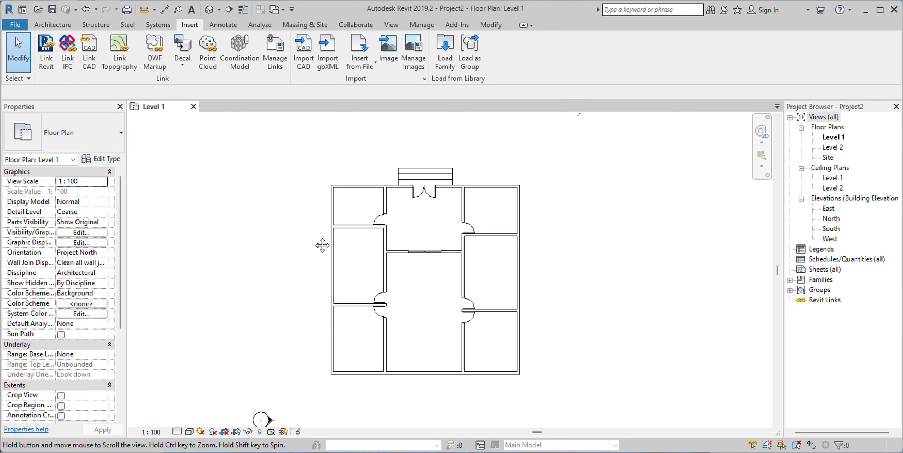
- Trace the northwest room's west and south walls over the plan with Generic - 200mm walls, 8000 mm high
click(52, 24)
click(51, 50)
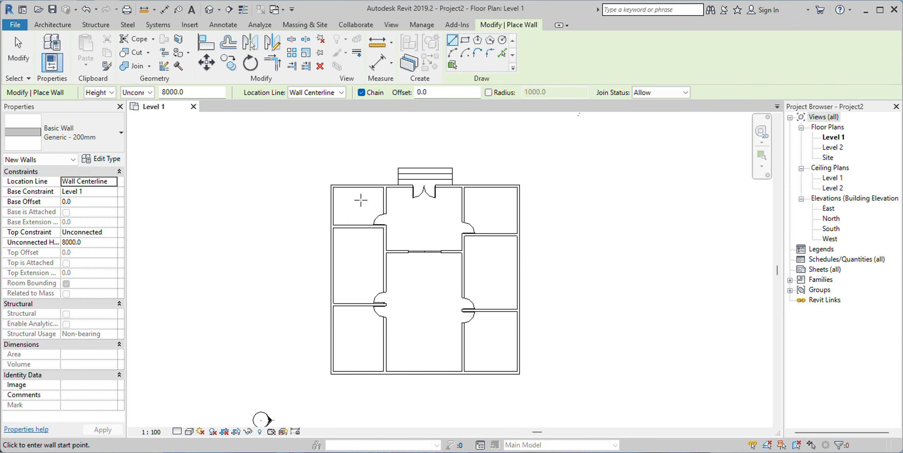
scroll(330, 186, up, 5)
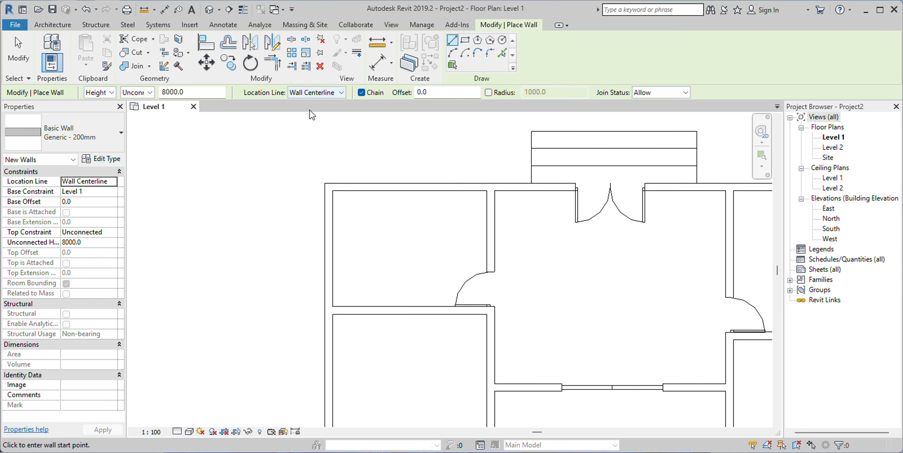
click(328, 186)
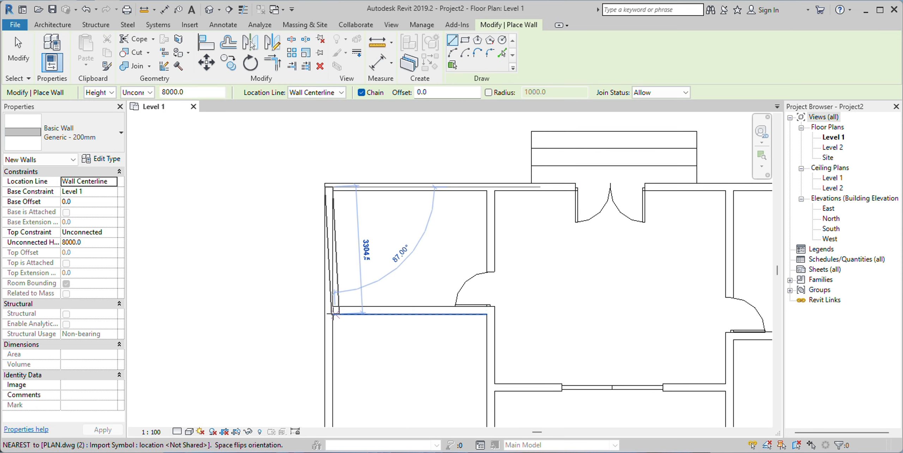
click(355, 311)
click(492, 311)
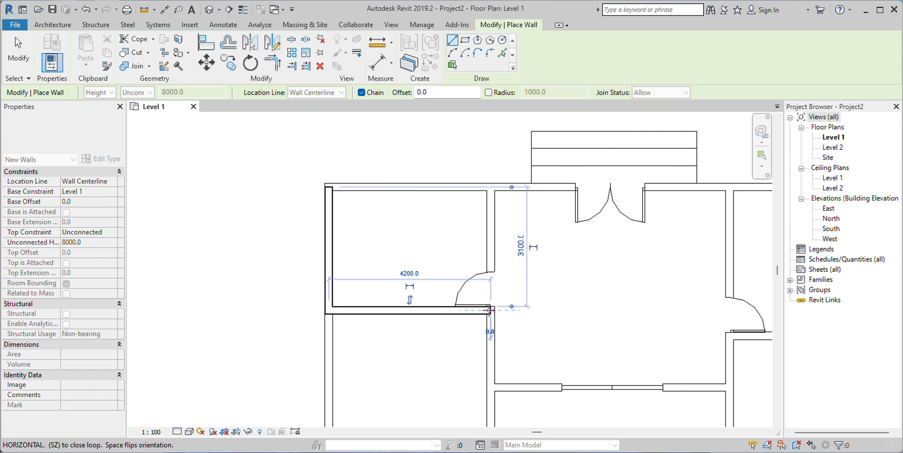
scroll(527, 284, down, 4)
key(Escape)
key(Escape)
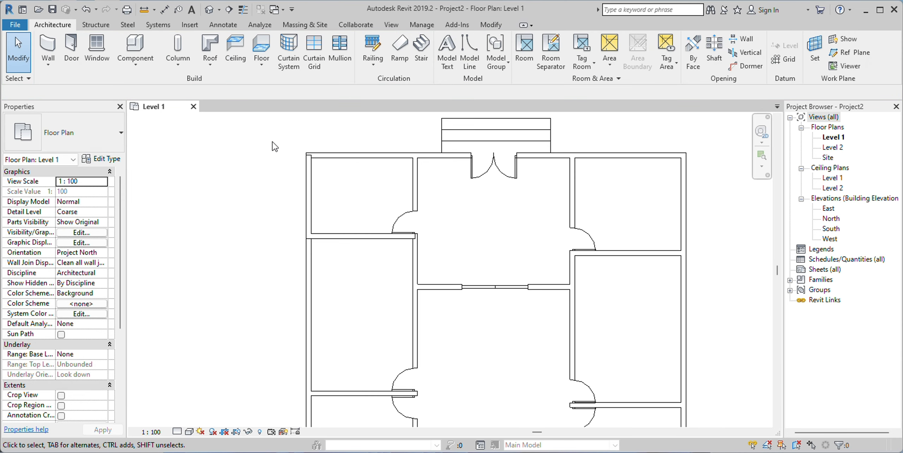
- Delete the two walls traced over the northwest room's west and south sides
click(374, 235)
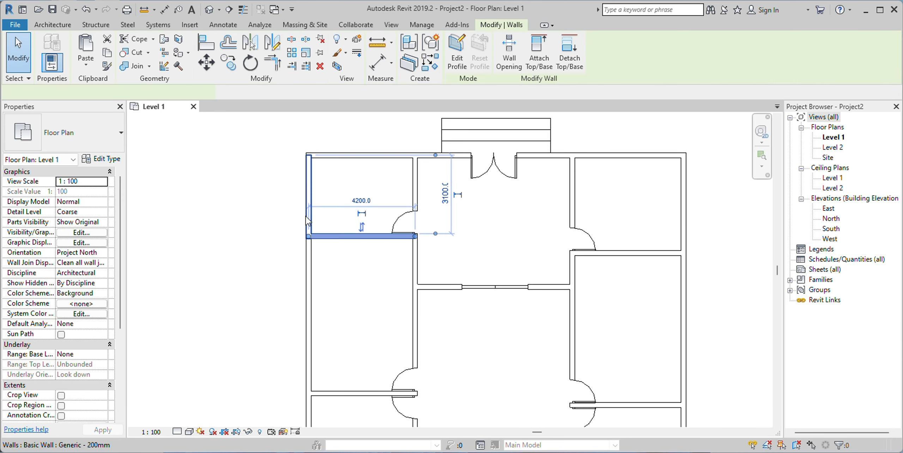
ctrl+click(309, 194)
key(Escape)
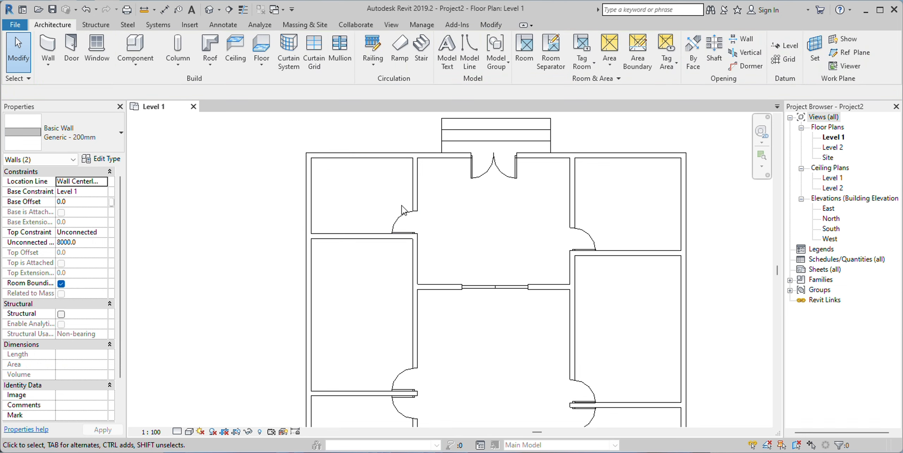
- Examine the imported plan's rooms and its position among the four elevation markers
scroll(407, 249, down, 3)
scroll(481, 182, up, 2)
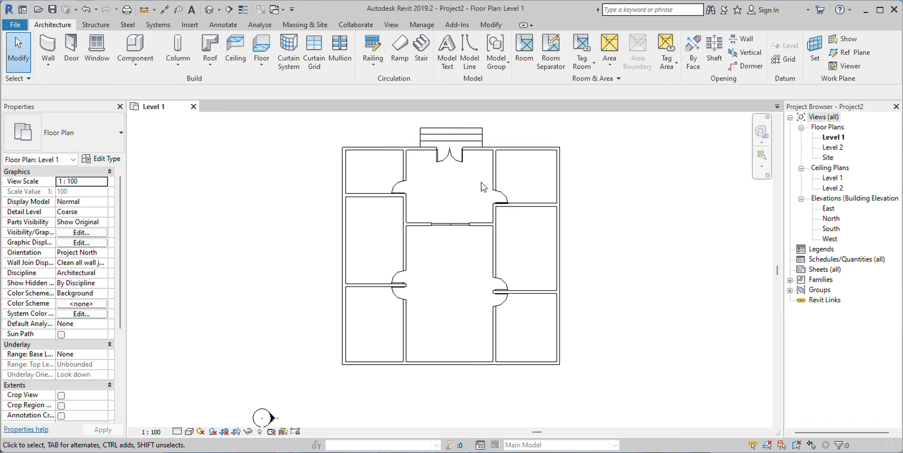
middle_drag(455, 191, 454, 206)
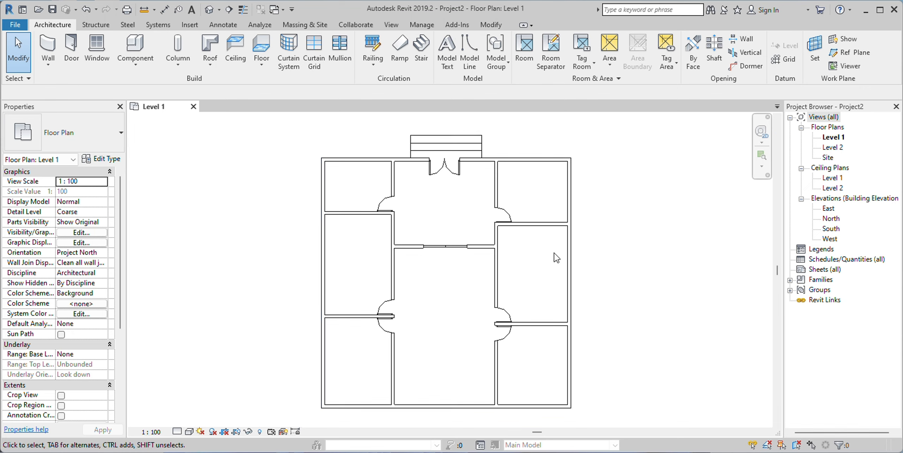
scroll(527, 243, up, 3)
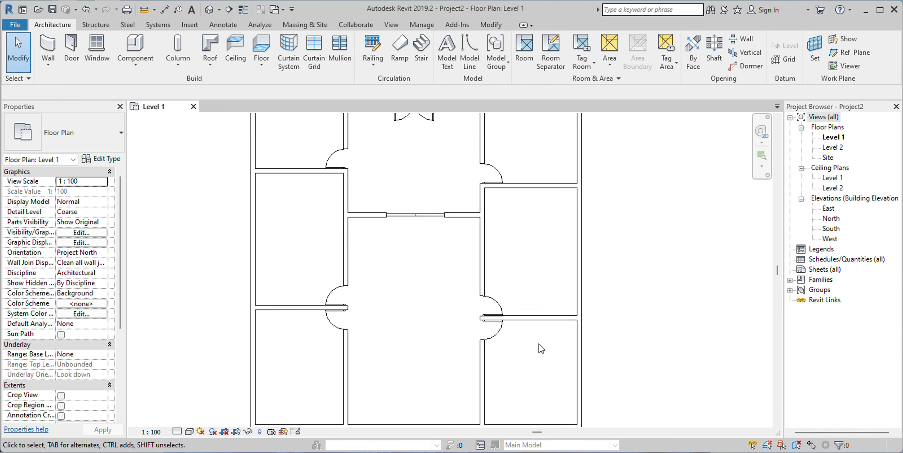
scroll(415, 289, down, 4)
scroll(415, 288, down, 4)
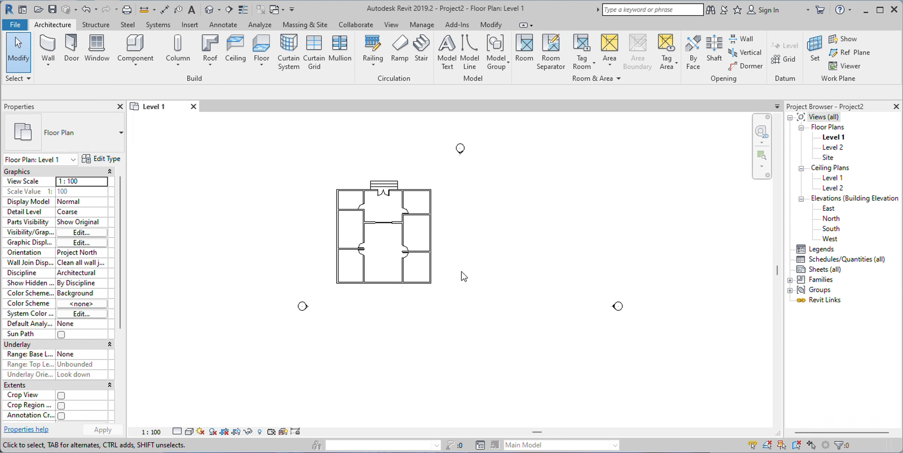
scroll(466, 266, down, 1)
middle_drag(465, 267, 478, 254)
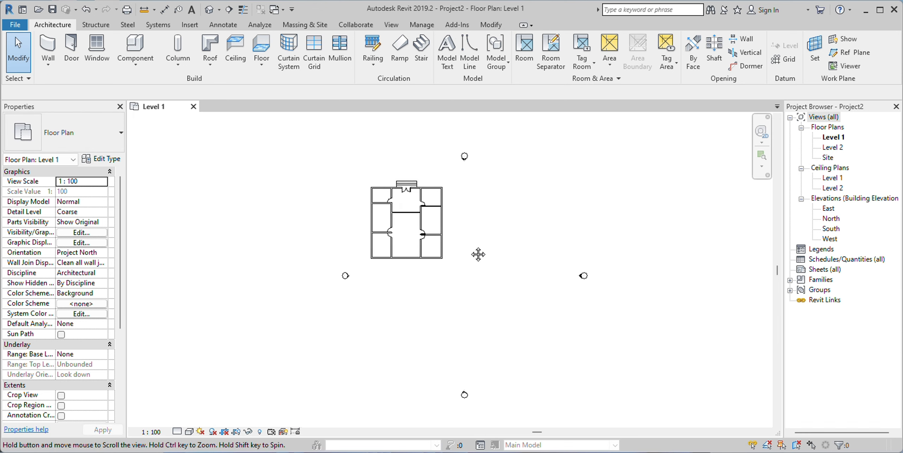
scroll(471, 246, up, 1)
scroll(472, 251, down, 1)
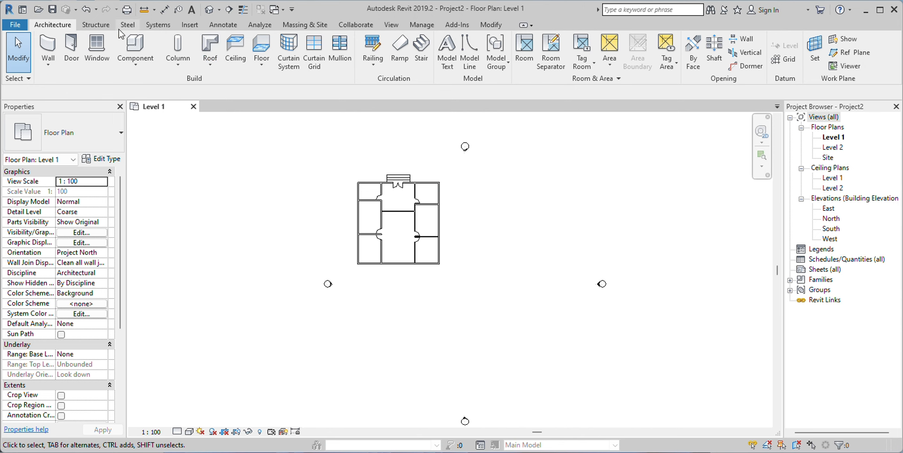
- Link PLAN.dwg from the Desktop as a CAD link placed at Level 1, with origin-to-origin positioning and centimeter import units
click(185, 26)
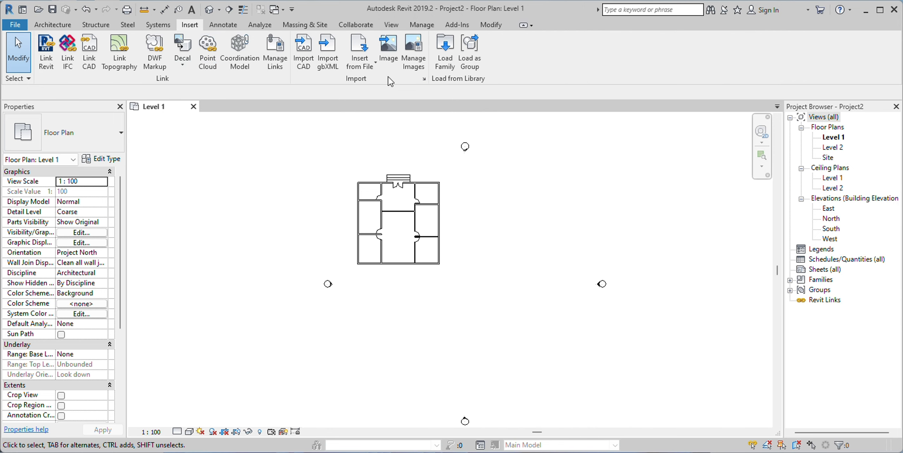
click(89, 53)
scroll(361, 191, down, 1)
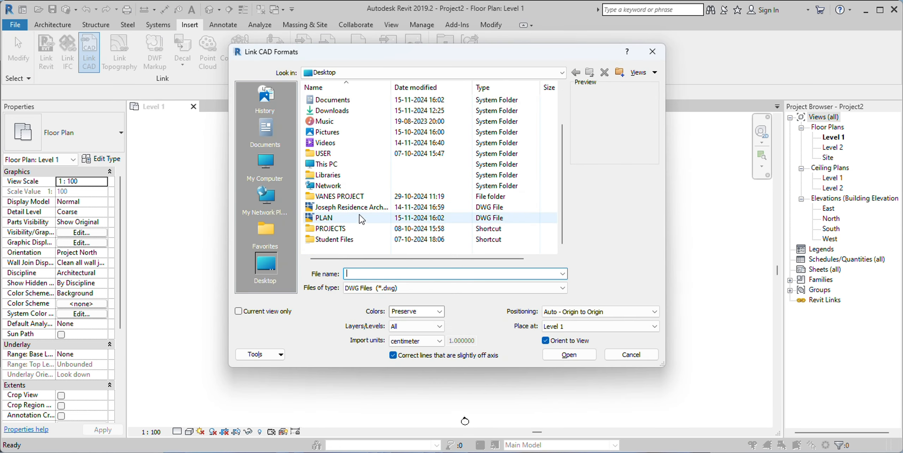
click(345, 219)
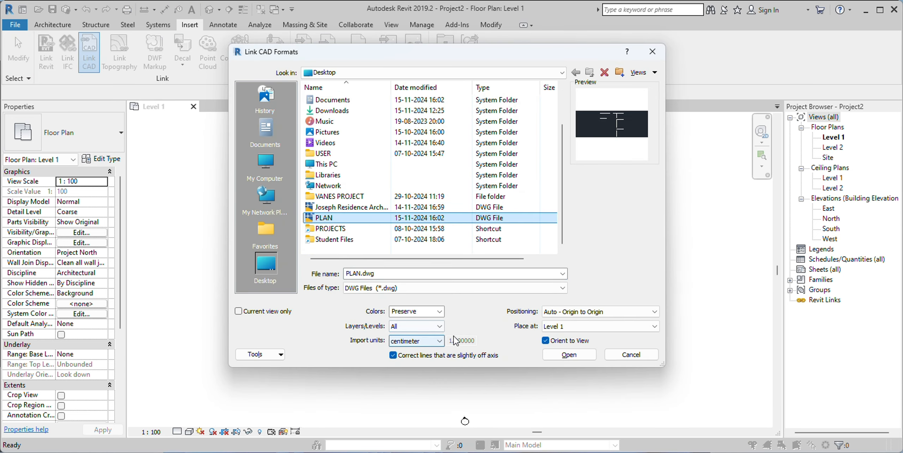
click(569, 355)
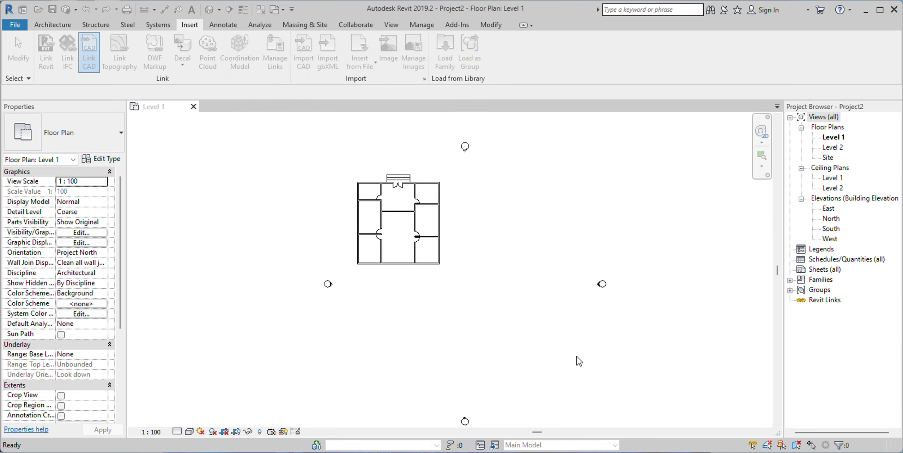
- Move the linked plan up so it sits level with the imported plan, on its east side
click(513, 289)
scroll(517, 264, up, 1)
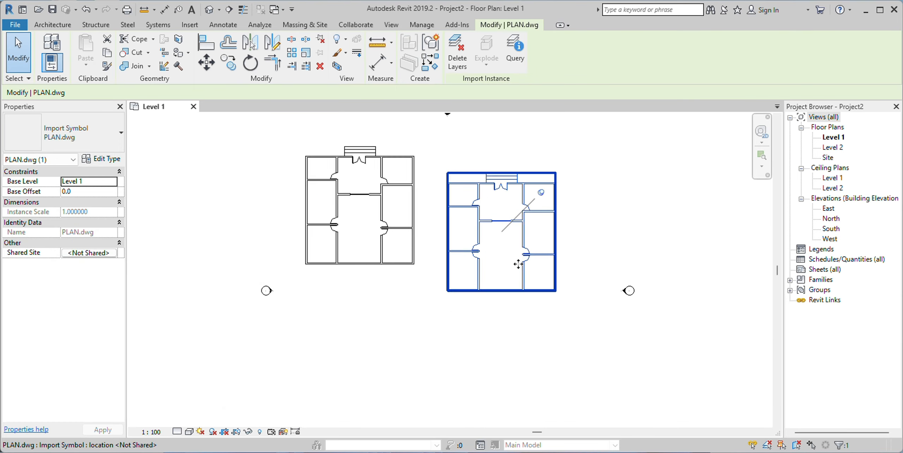
scroll(518, 264, up, 1)
click(597, 264)
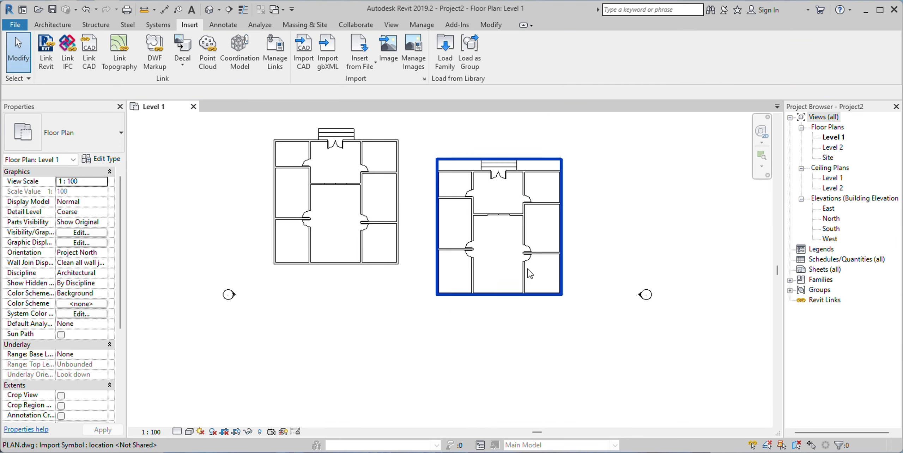
click(527, 287)
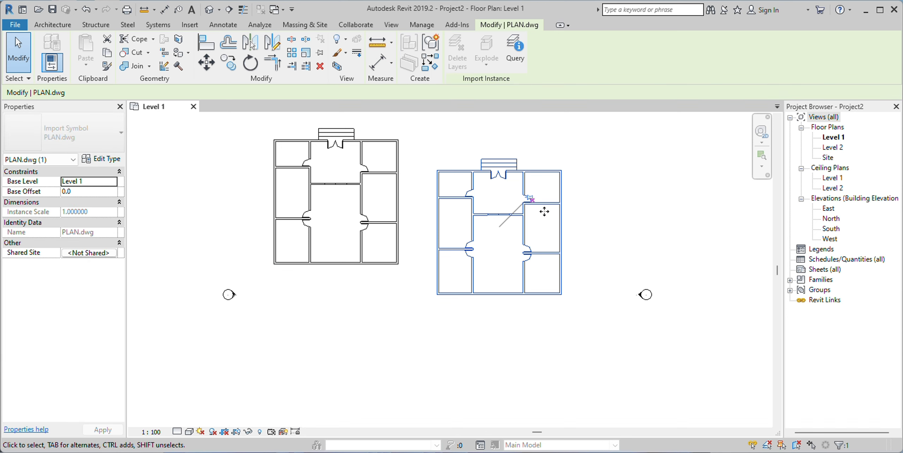
drag(562, 217, 568, 189)
click(619, 193)
scroll(419, 298, up, 3)
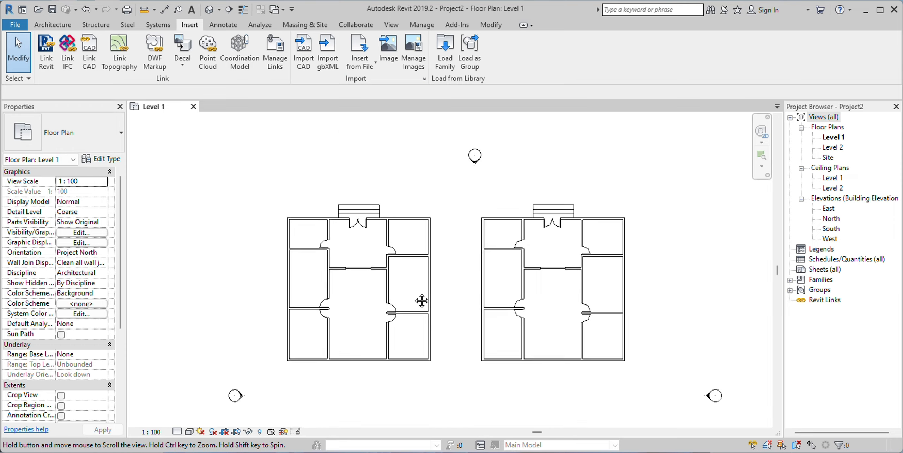
scroll(427, 288, up, 1)
scroll(458, 292, down, 1)
scroll(447, 296, up, 1)
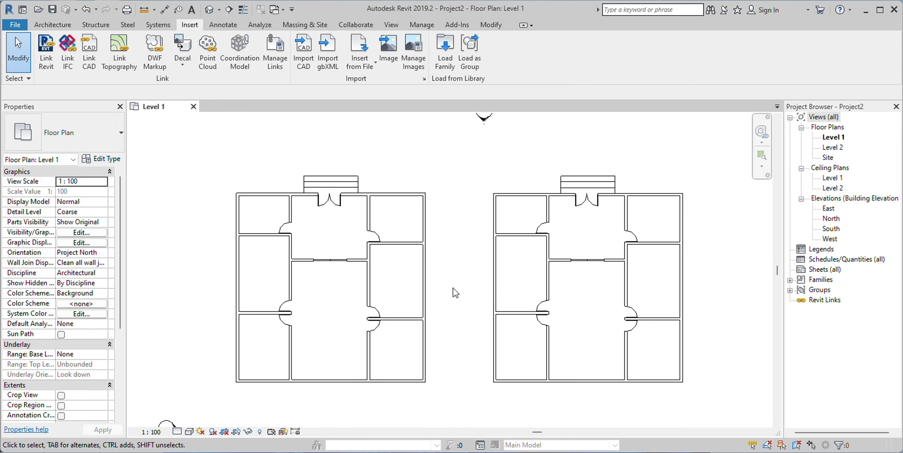
middle_drag(452, 294, 457, 296)
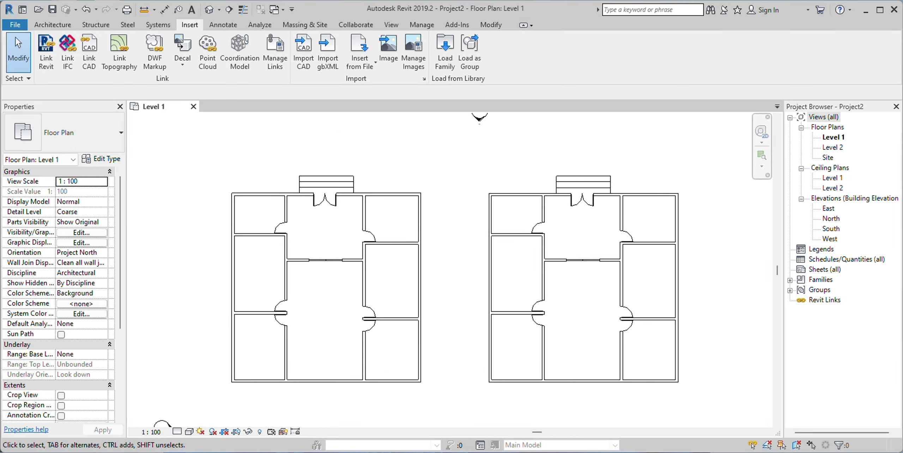
- Switch to AutoCAD and draw a circle of about 102 radius in each of the southwest and southeast rooms
key(alt+Tab)
scroll(449, 281, up, 1)
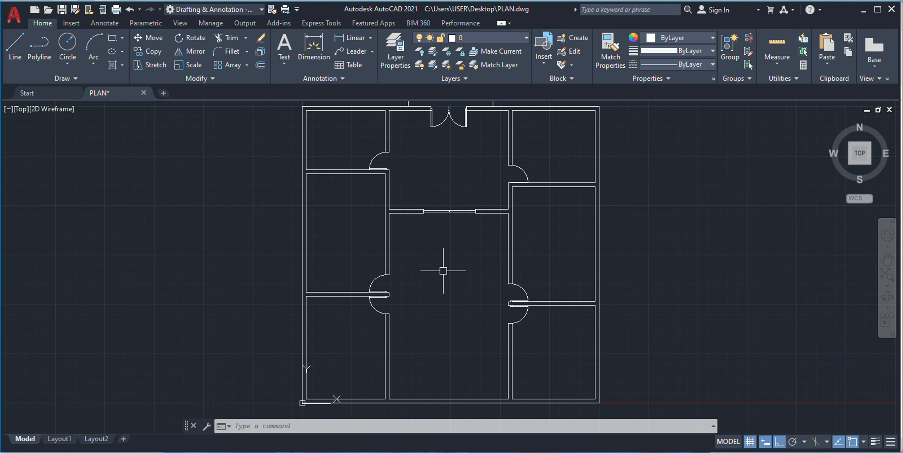
scroll(445, 278, down, 1)
middle_drag(384, 282, 370, 289)
scroll(427, 286, up, 1)
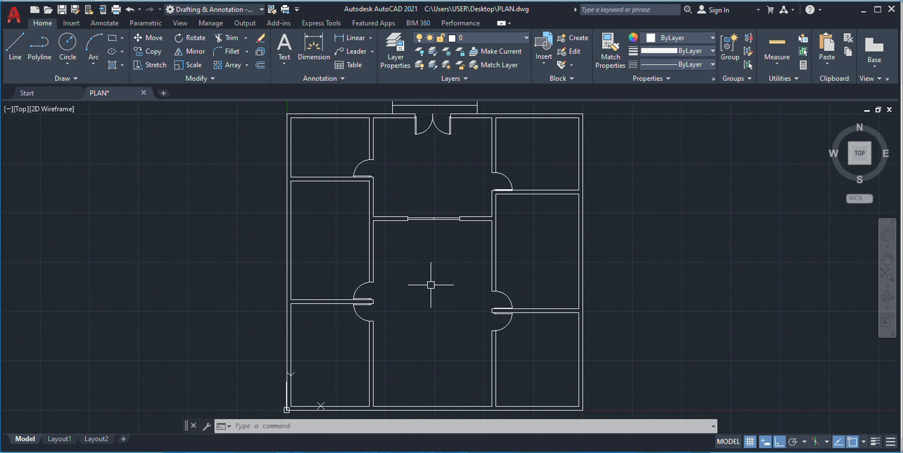
scroll(427, 286, down, 1)
click(67, 45)
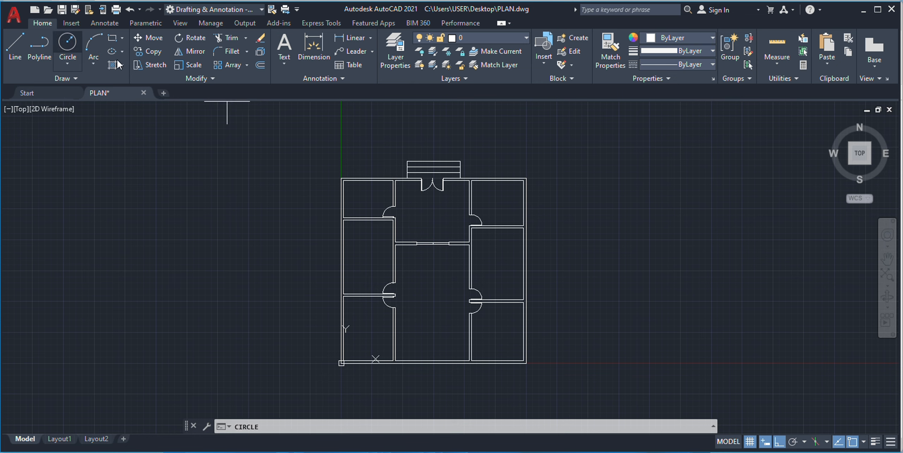
scroll(423, 323, up, 4)
click(262, 322)
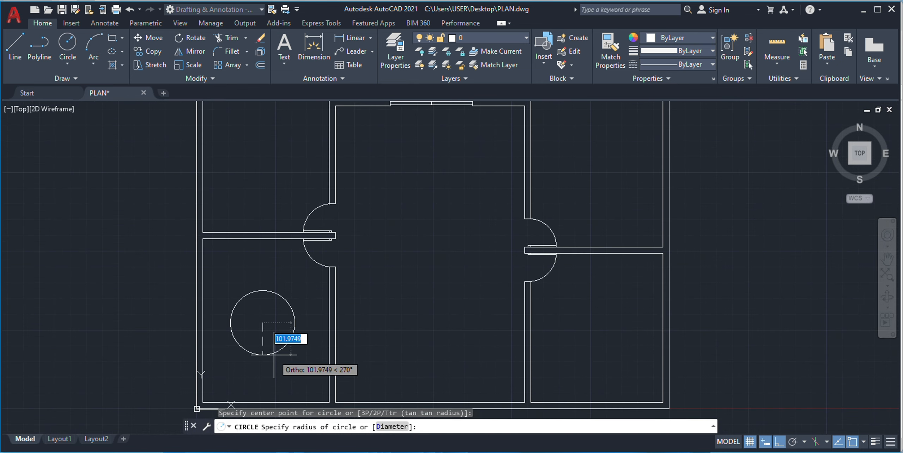
click(293, 331)
key(Return)
click(601, 316)
click(624, 338)
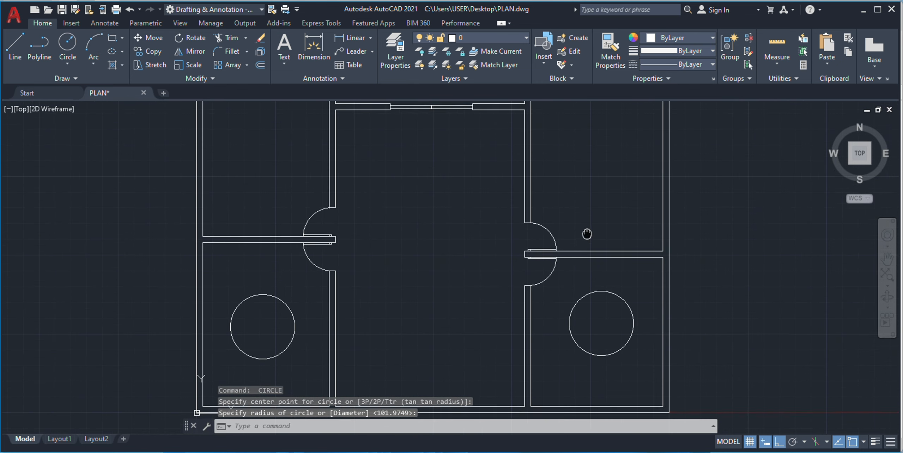
- Draw a circle in each middle side room, with a radius of about 116 in the east one
middle_drag(607, 148, 614, 250)
key(Return)
click(609, 241)
click(584, 266)
key(Return)
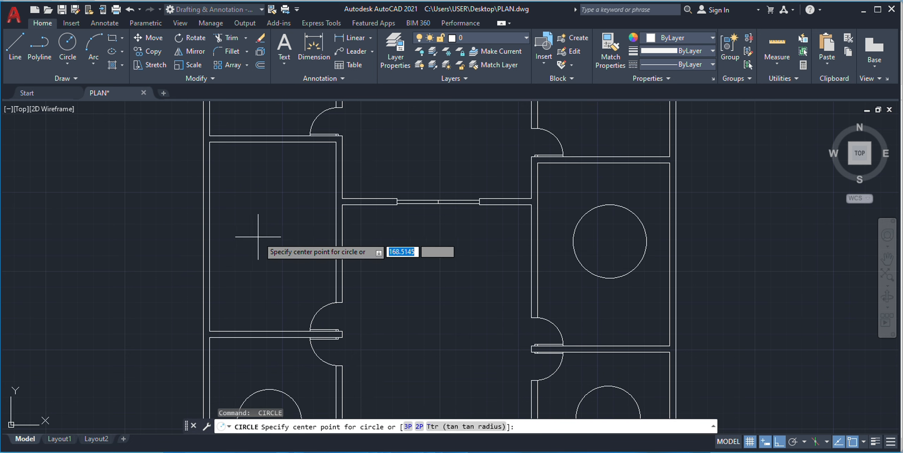
click(265, 234)
click(274, 265)
scroll(276, 269, down, 5)
scroll(435, 264, up, 1)
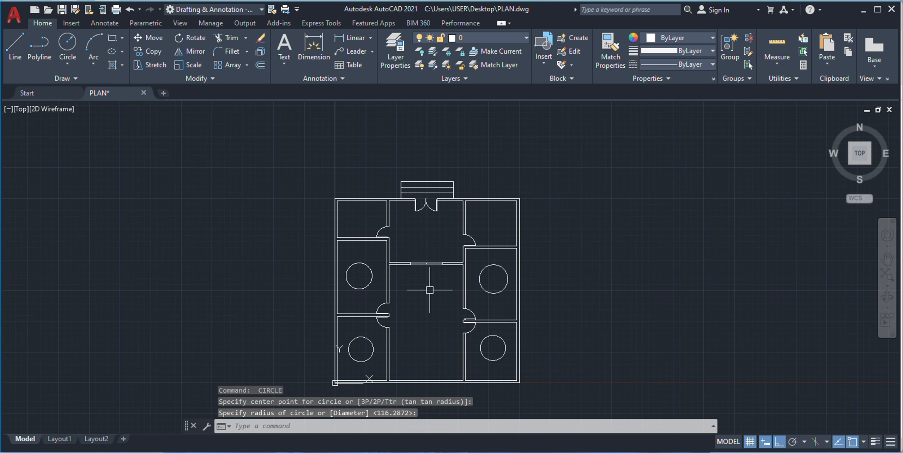
- Draw a small circle in each of the northwest and northeast rooms, with a radius of about 46 in the northwest one
key(Return)
click(362, 217)
click(363, 223)
key(Return)
click(488, 219)
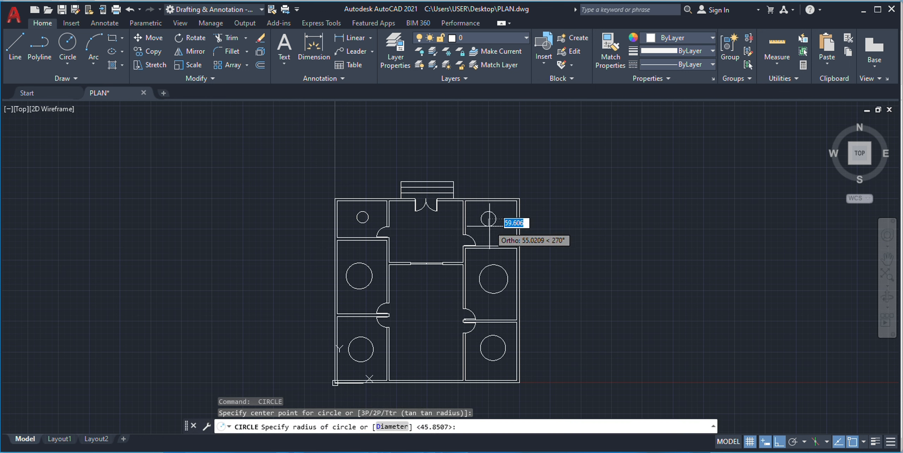
click(489, 225)
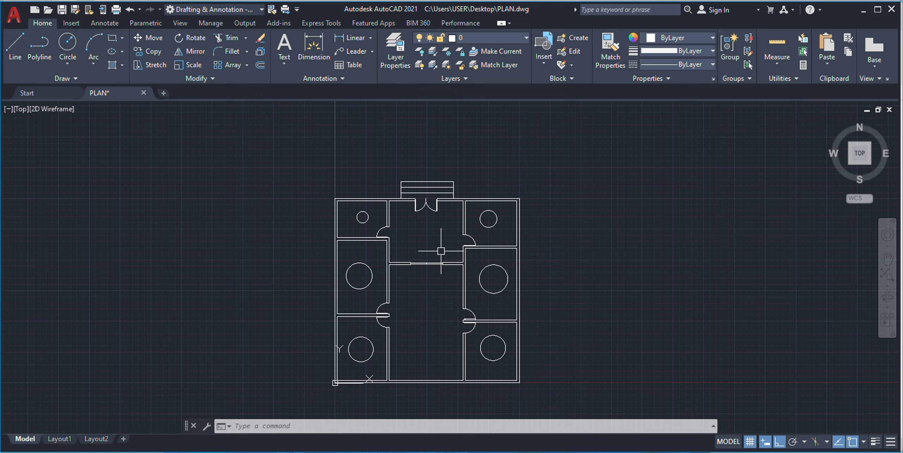
- Switch to Revit and reload the linked PLAN.dwg in the Manage Links CAD formats
click(575, 405)
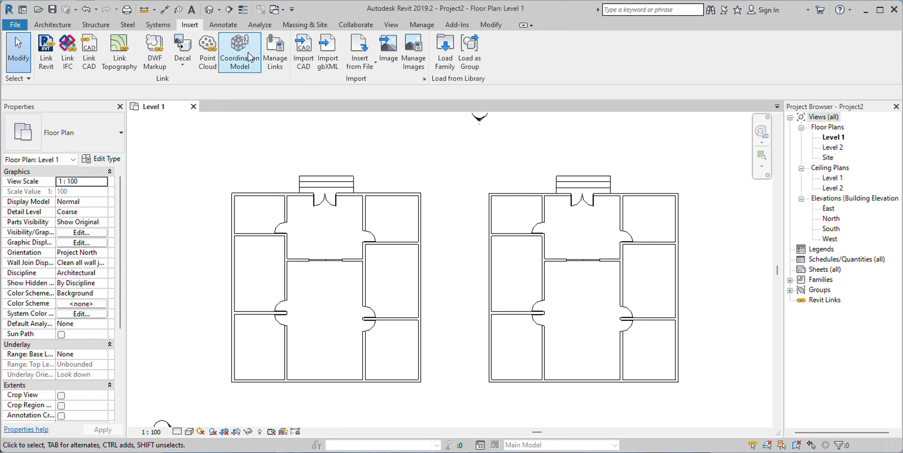
click(279, 57)
click(454, 71)
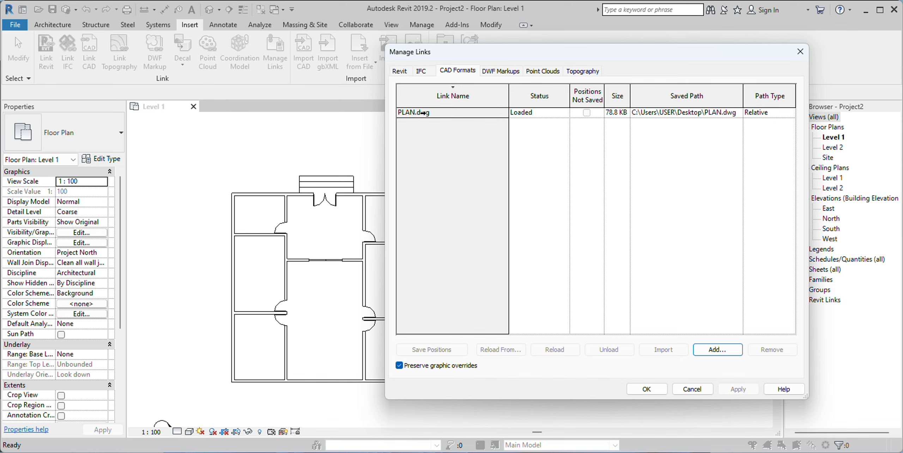
click(438, 113)
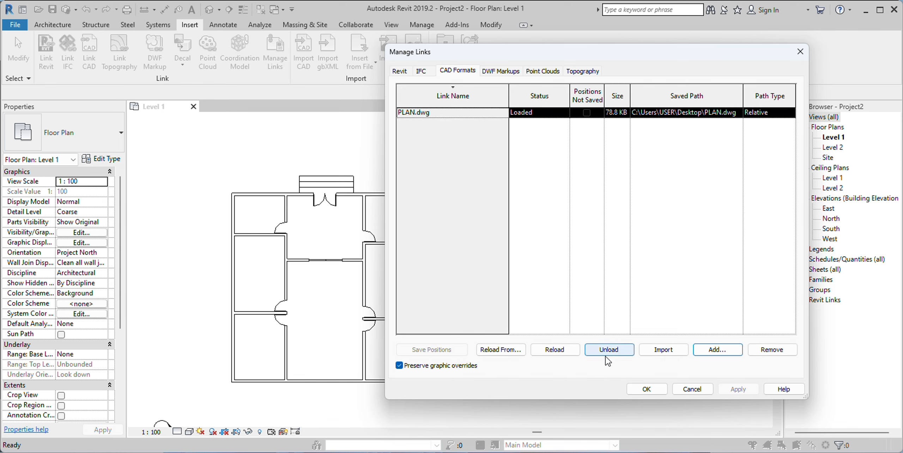
click(554, 349)
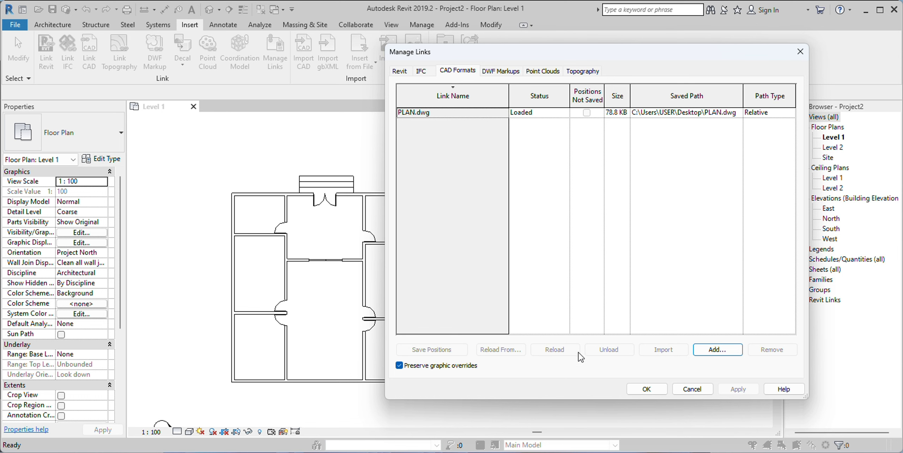
click(641, 387)
scroll(470, 298, down, 3)
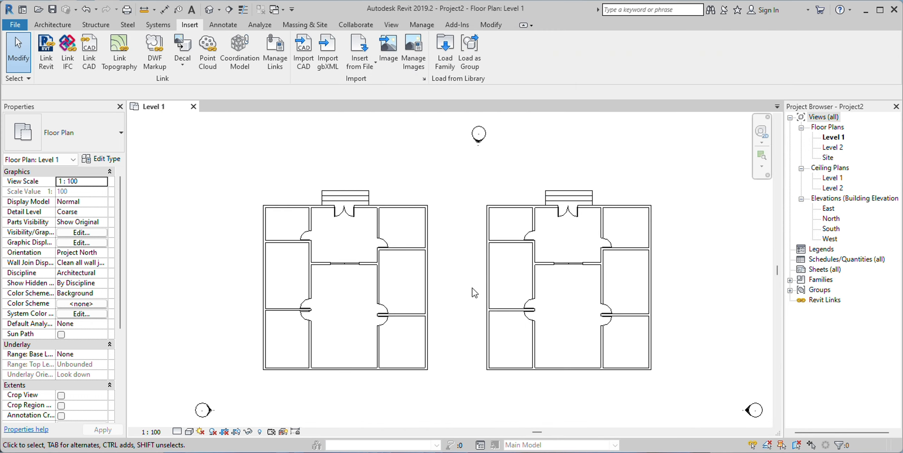
scroll(470, 298, up, 2)
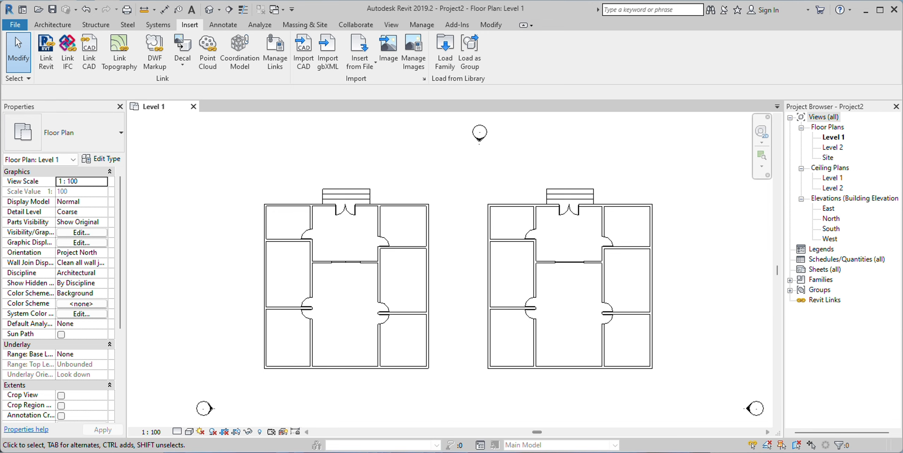
- Switch to AutoCAD and save the PLAN drawing with its new circles
key(alt+Tab)
scroll(427, 306, up, 3)
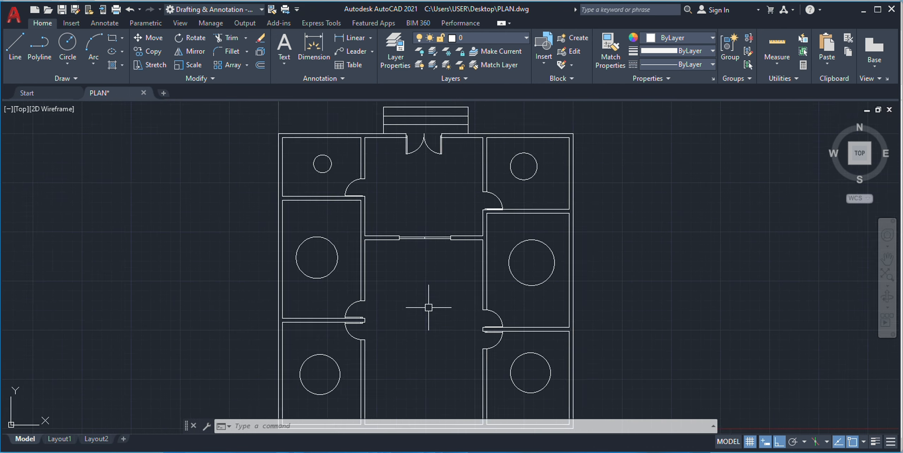
scroll(460, 286, down, 3)
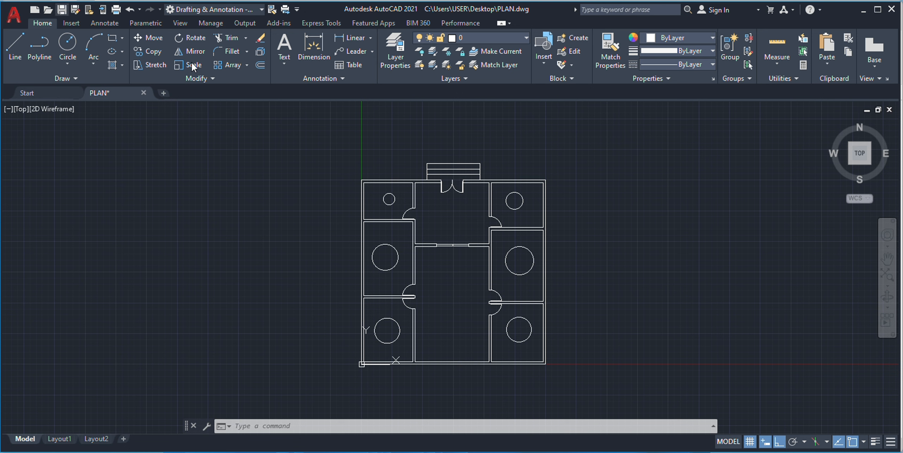
key(ctrl+s)
- Return to Revit and reload the PLAN.dwg link from the CAD formats in Manage Links
key(alt+Tab)
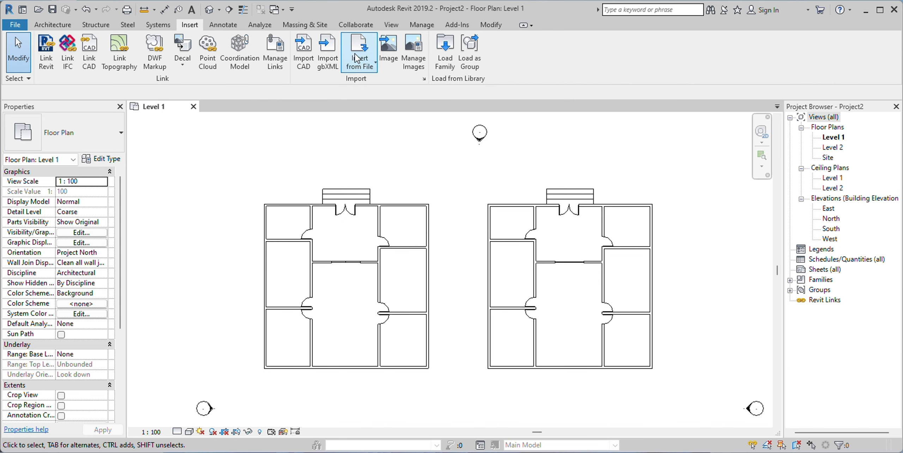
click(274, 51)
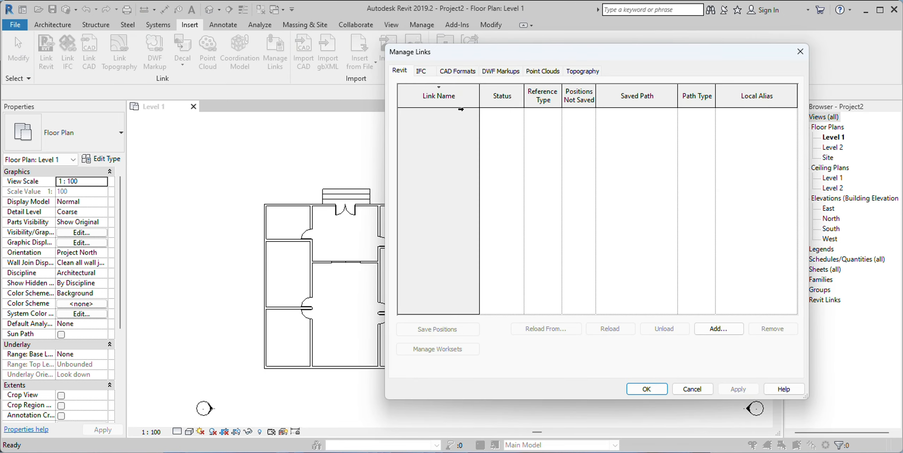
click(458, 70)
click(445, 112)
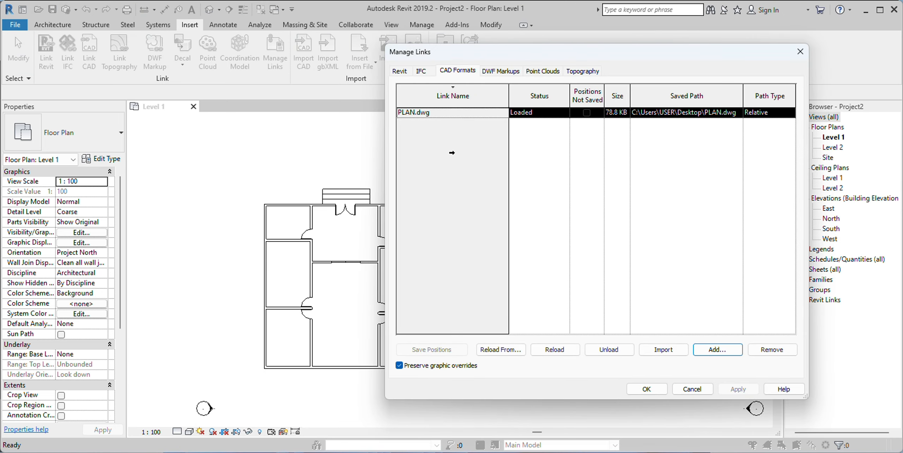
click(558, 349)
click(641, 389)
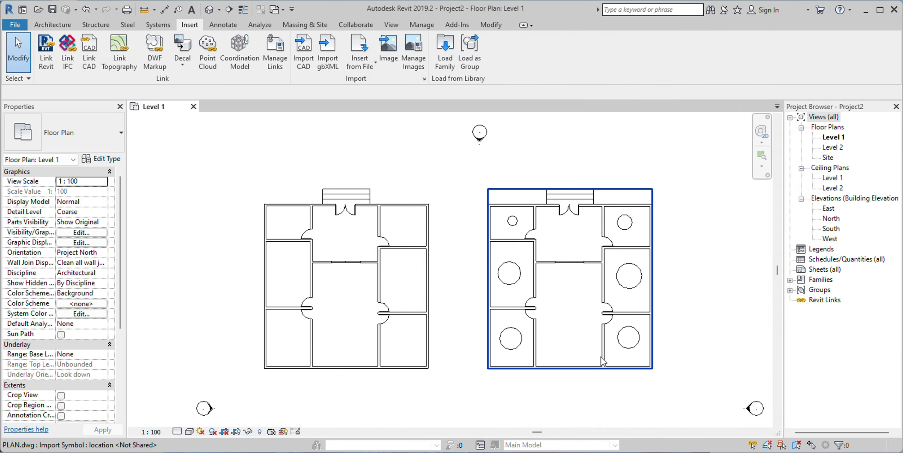
- Compare the imported plan with the reloaded linked plan in the Level 1 view and with the AutoCAD drawing
scroll(578, 261, up, 3)
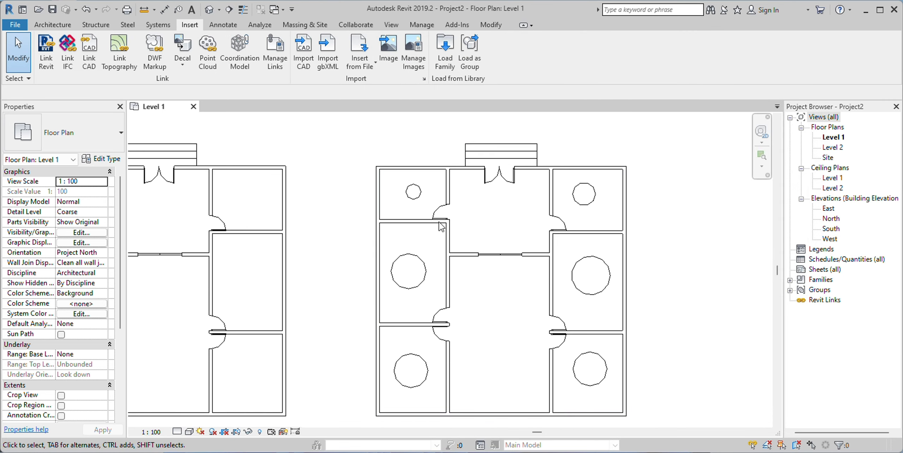
middle_drag(363, 299, 641, 299)
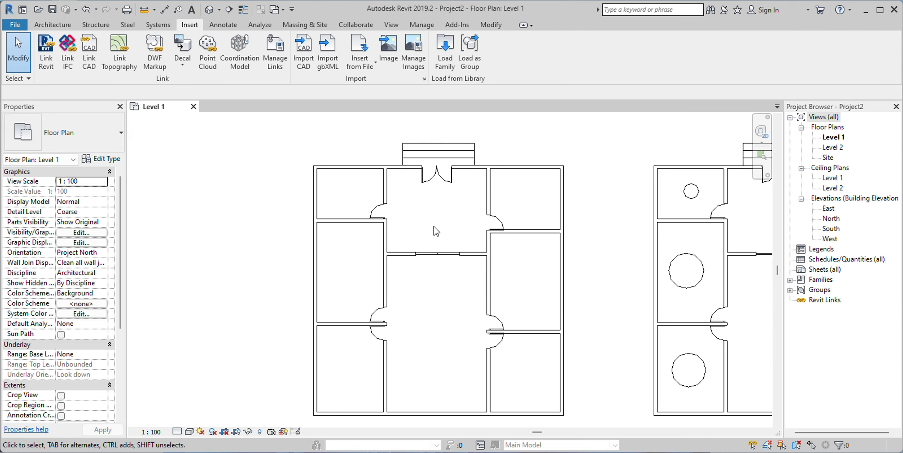
scroll(432, 226, down, 2)
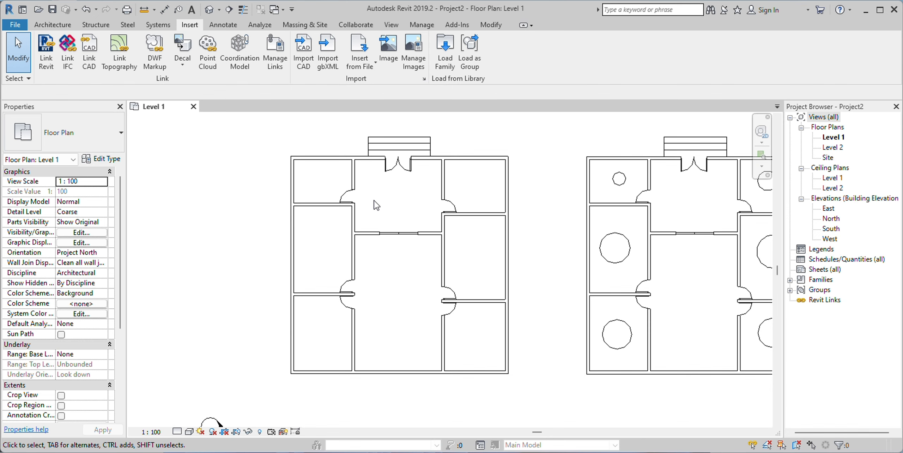
scroll(375, 201, down, 2)
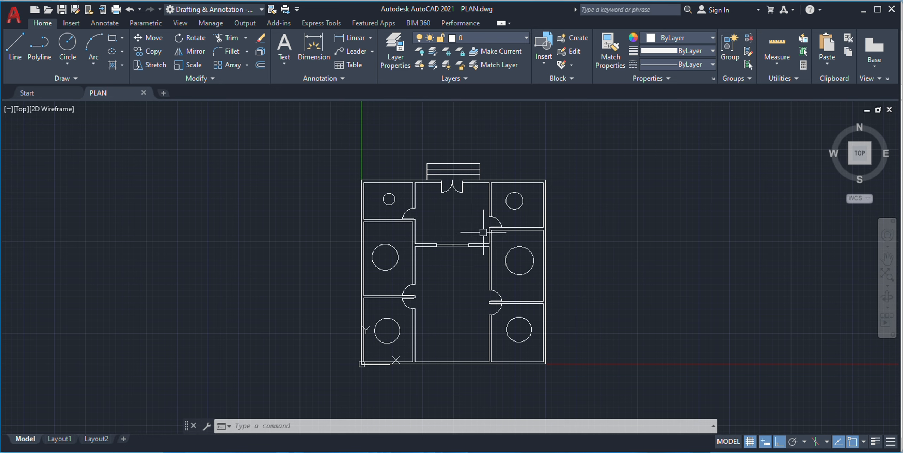
scroll(483, 232, down, 3)
scroll(349, 240, up, 1)
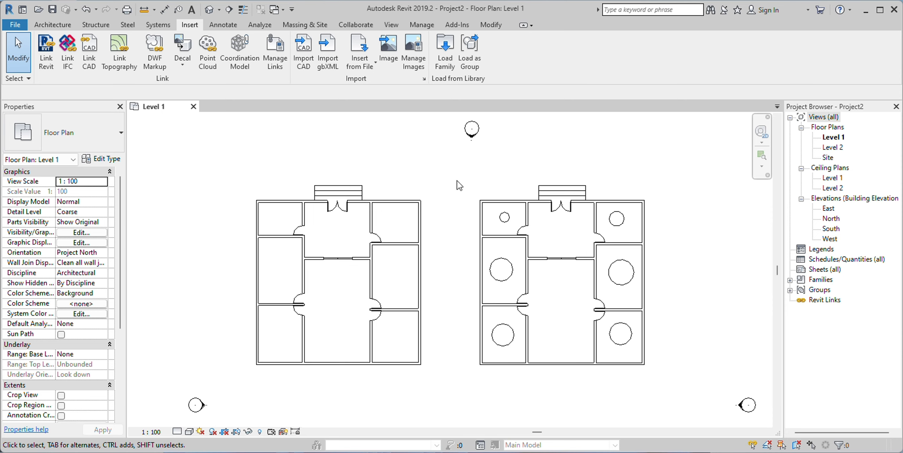
- Review the CAD formats listed in Manage Links
click(275, 50)
click(447, 73)
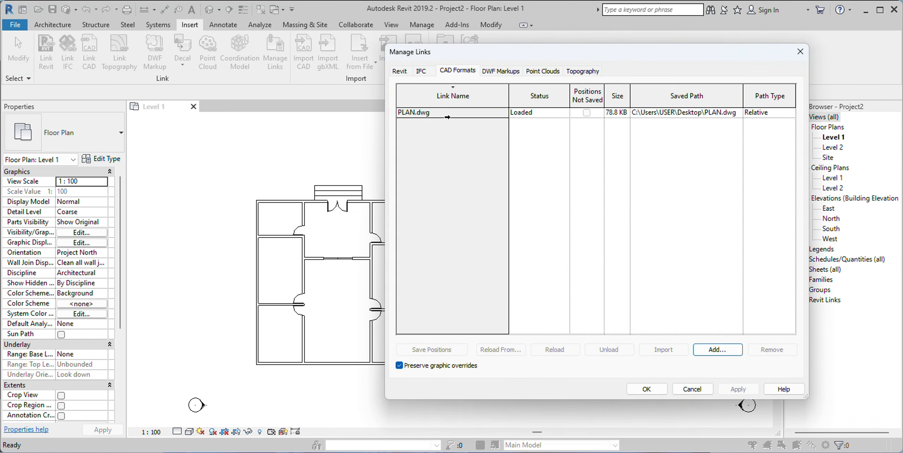
click(646, 389)
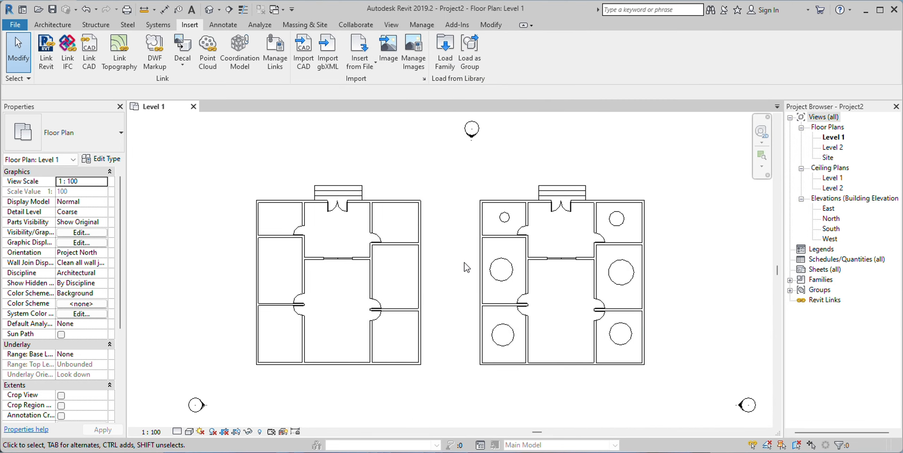
- Select the imported plan and the linked plan in turn to compare whether Explode is available for each
scroll(462, 263, up, 1)
click(414, 252)
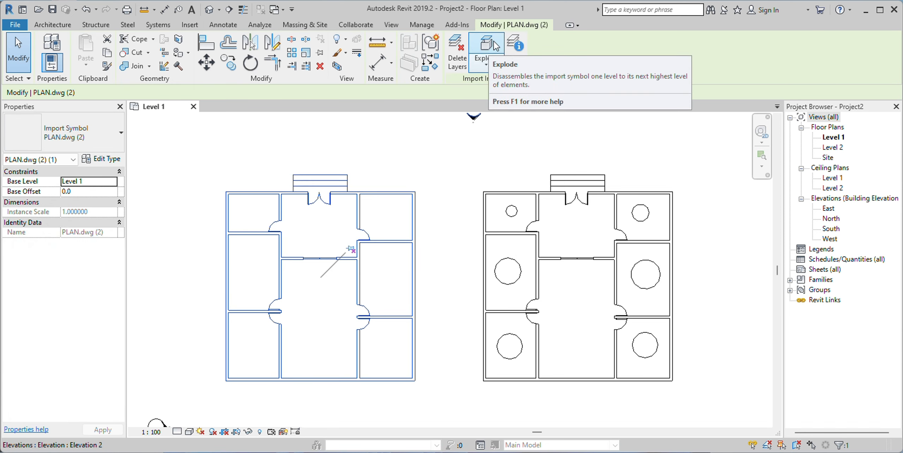
click(493, 249)
click(485, 249)
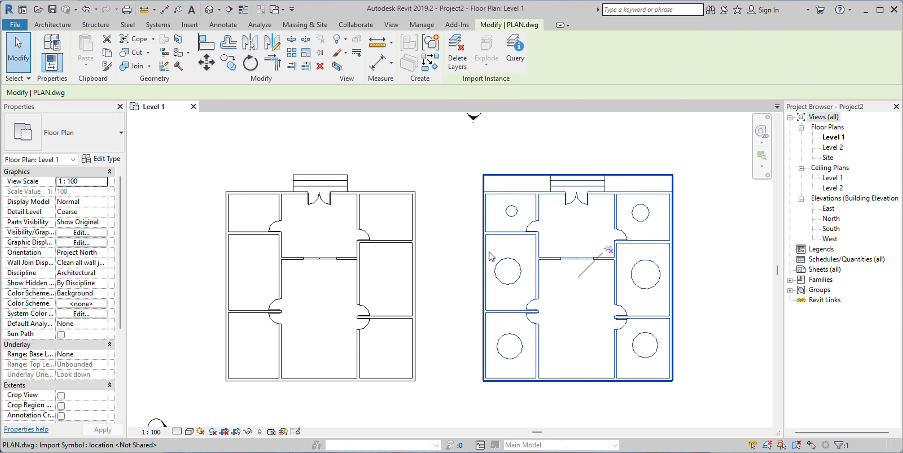
click(462, 169)
click(410, 227)
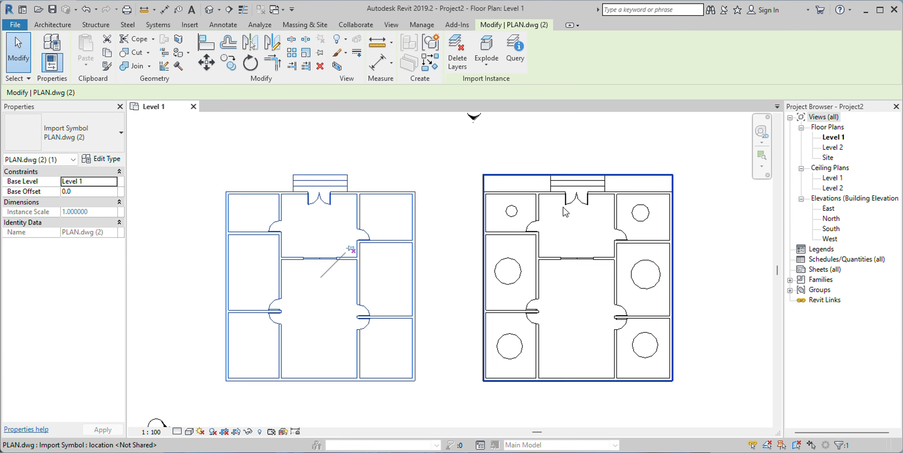
key(Escape)
click(561, 282)
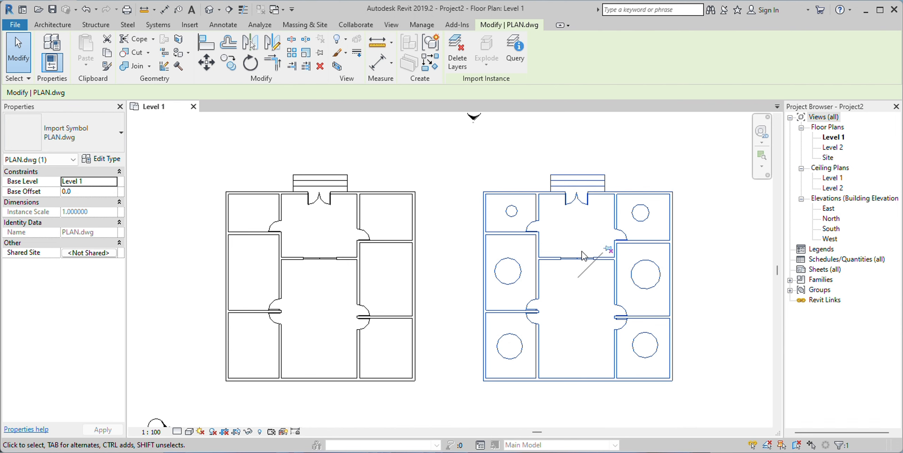
key(Escape)
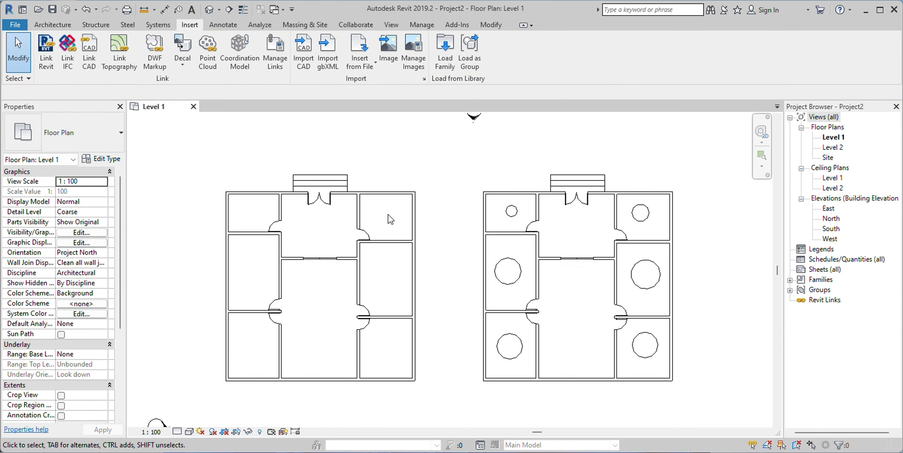
- Explode the imported plan into individual lines
click(358, 208)
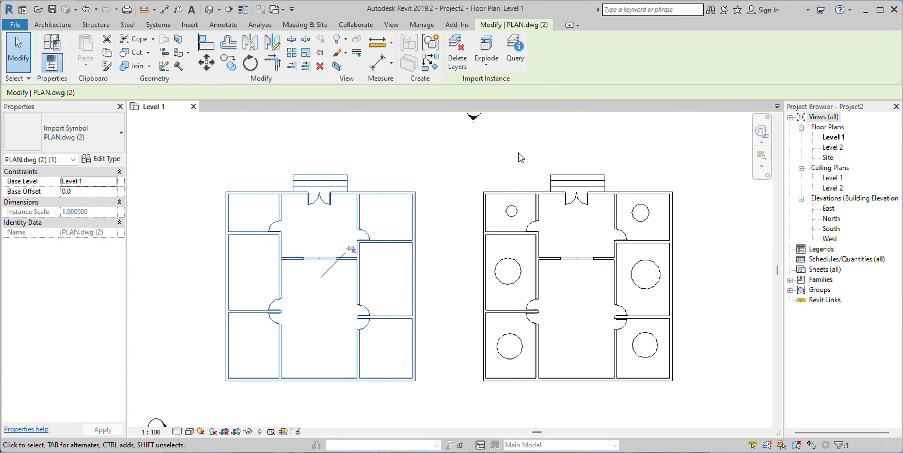
click(486, 45)
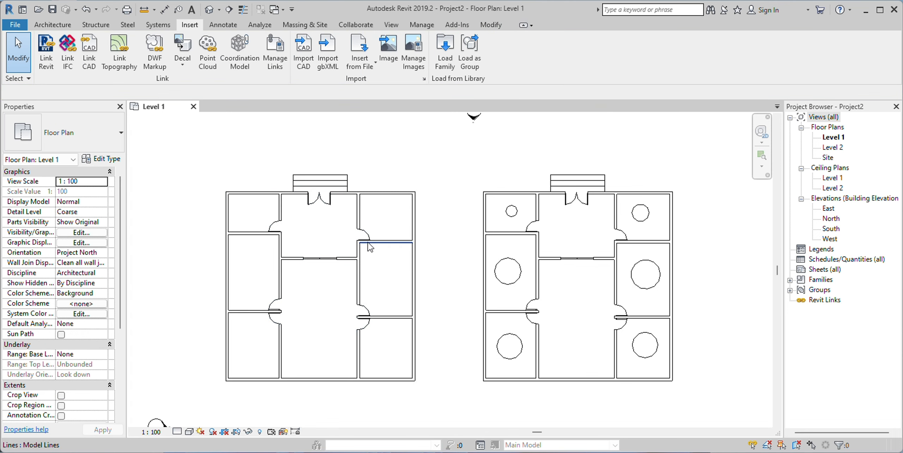
- Try stretching the lower end of the inner west wall line in the exploded plan's northwest room into the room
scroll(360, 263, up, 2)
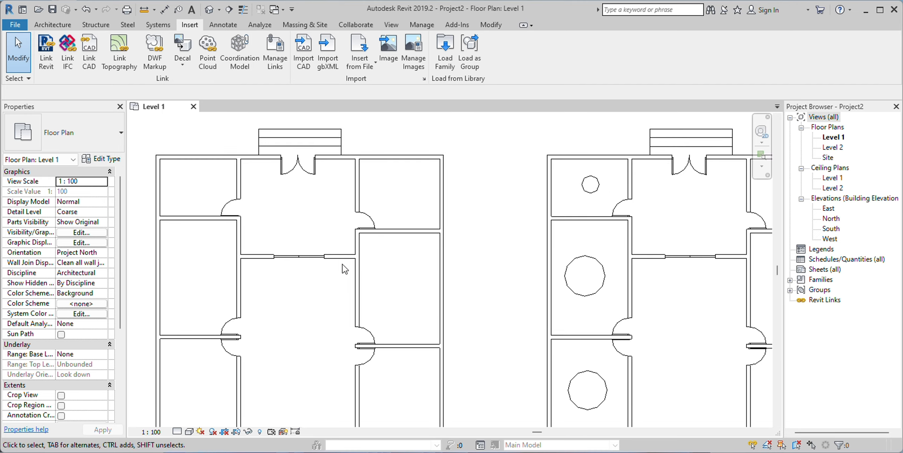
scroll(189, 234, down, 1)
middle_drag(189, 235, 376, 251)
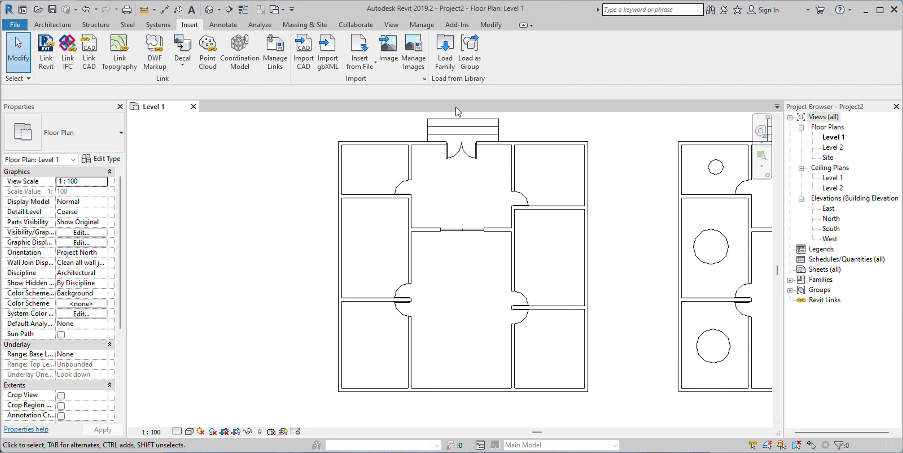
scroll(395, 143, up, 2)
click(315, 162)
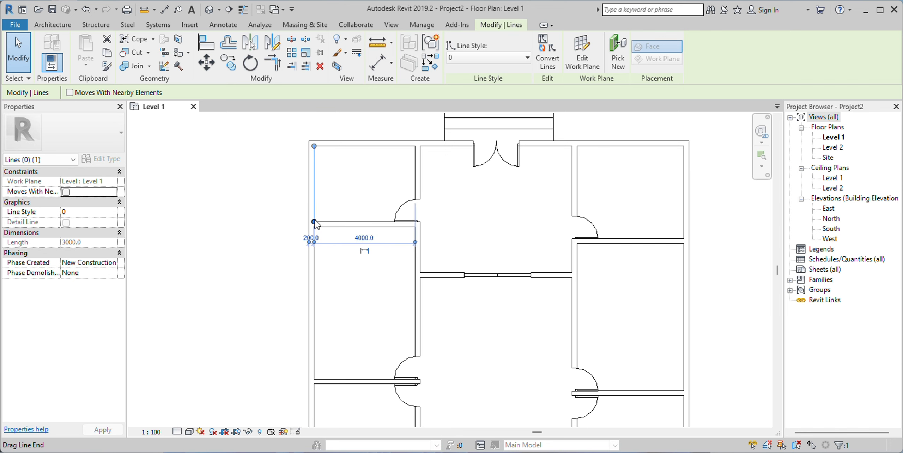
drag(315, 221, 355, 187)
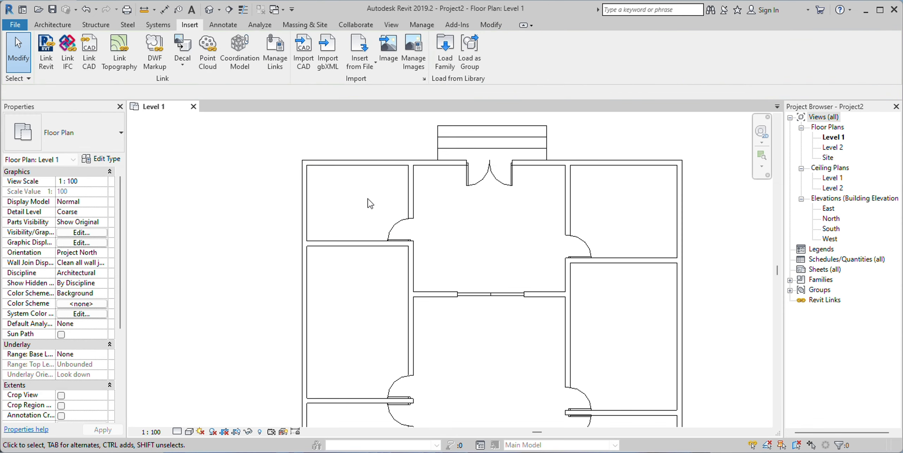
scroll(370, 203, down, 5)
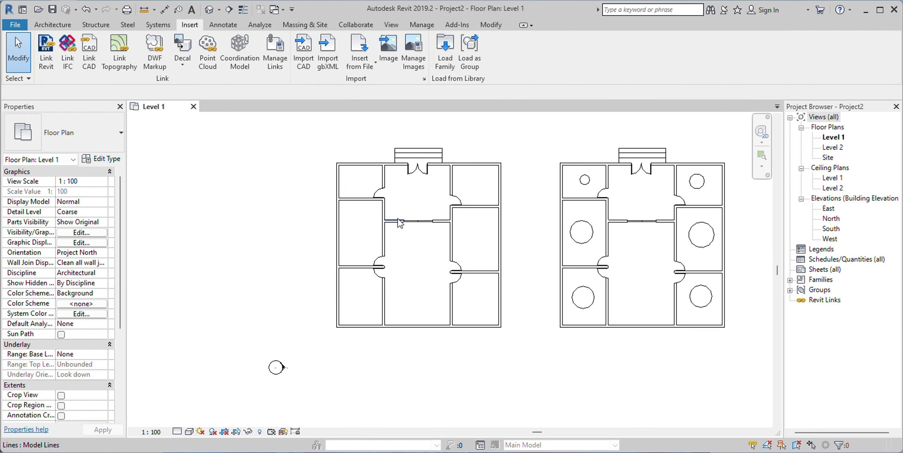
middle_drag(427, 203, 307, 236)
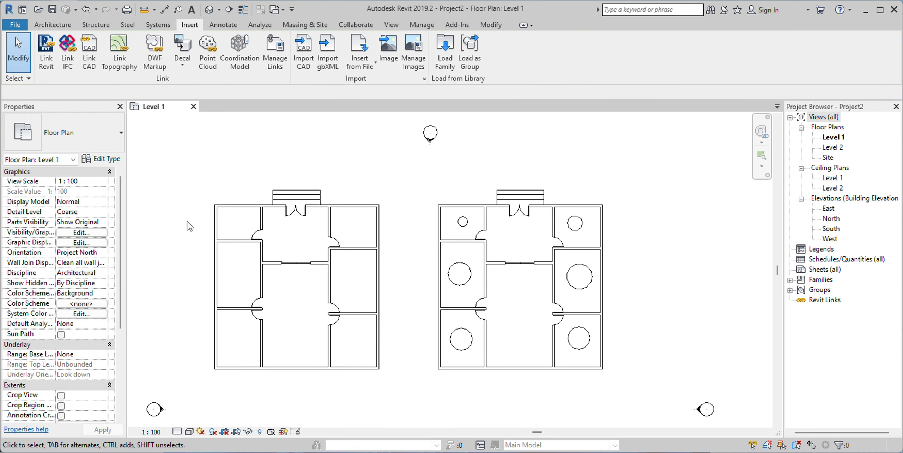